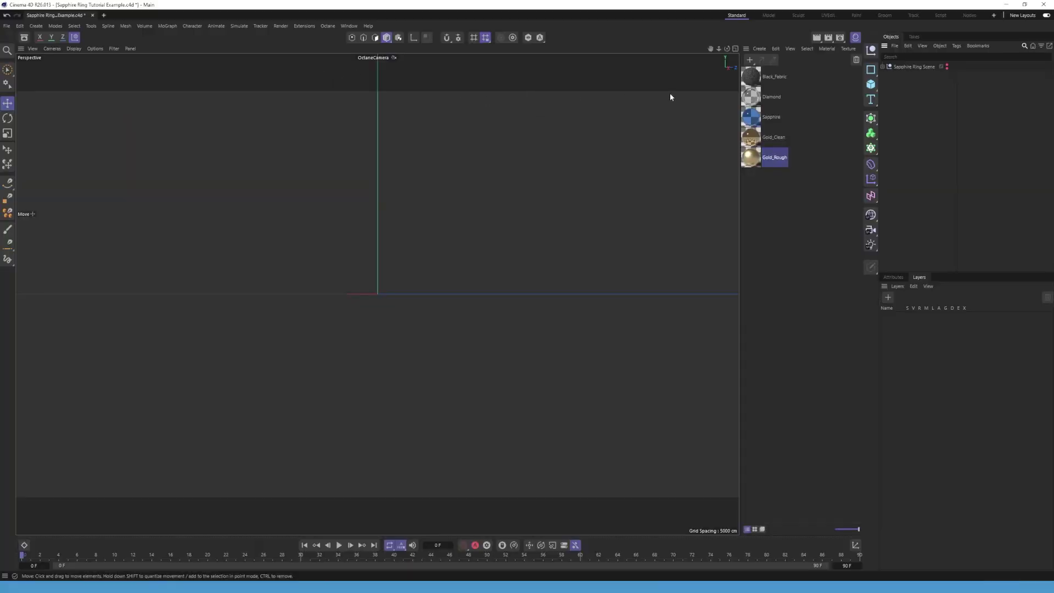
left_click_drag(808, 188, 758, 67)
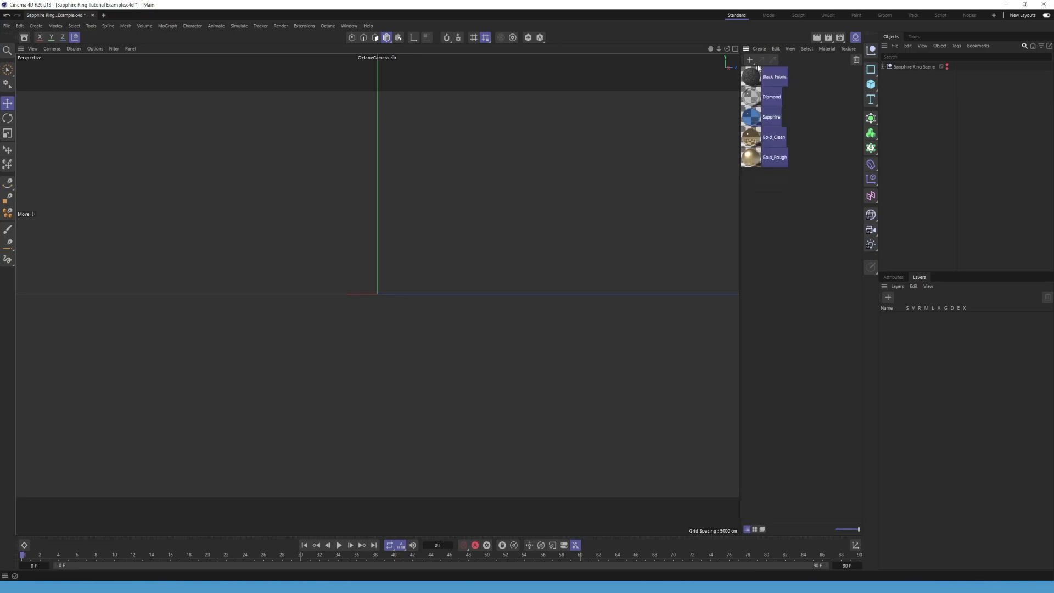
left_click(783, 162)
left_click_drag(809, 197, 756, 66)
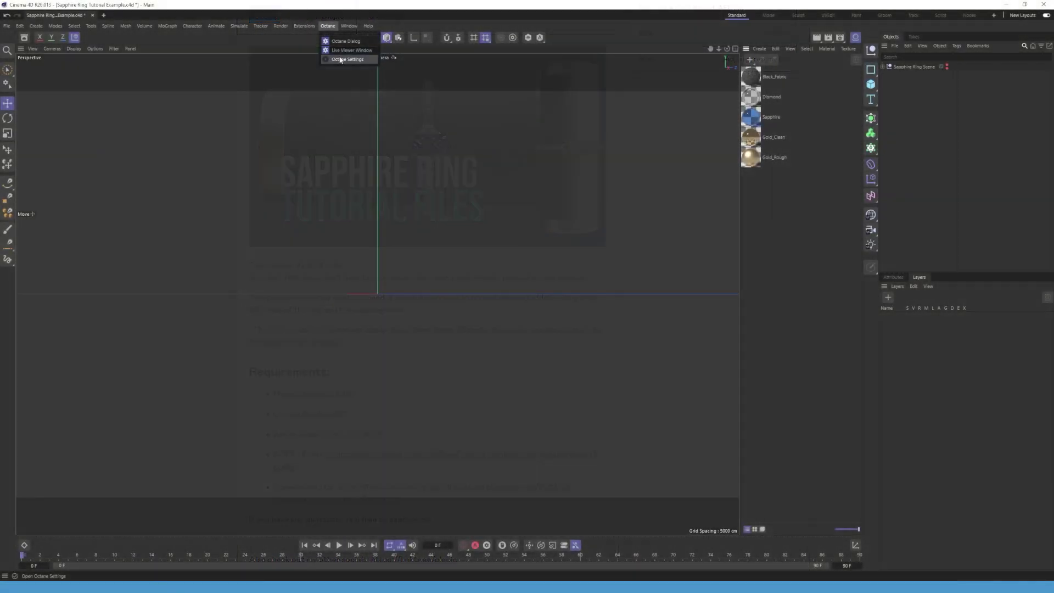
- Open the Octane render settings in an enlarged window and open the Direct lighting kernel's max samples value for editing
left_click(347, 59)
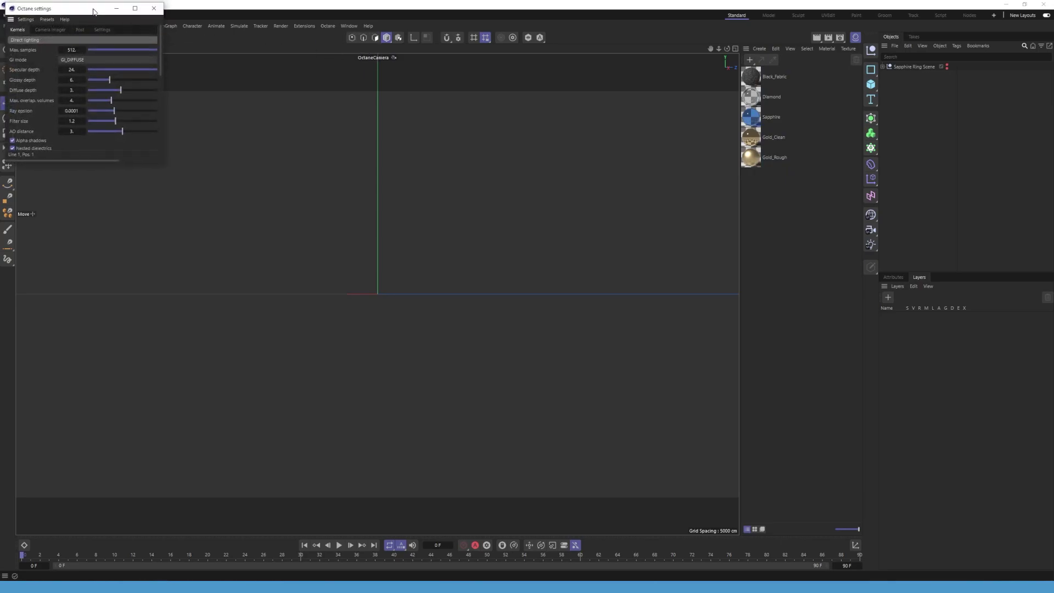
left_click_drag(93, 11, 208, 119)
left_click_drag(278, 177, 396, 183)
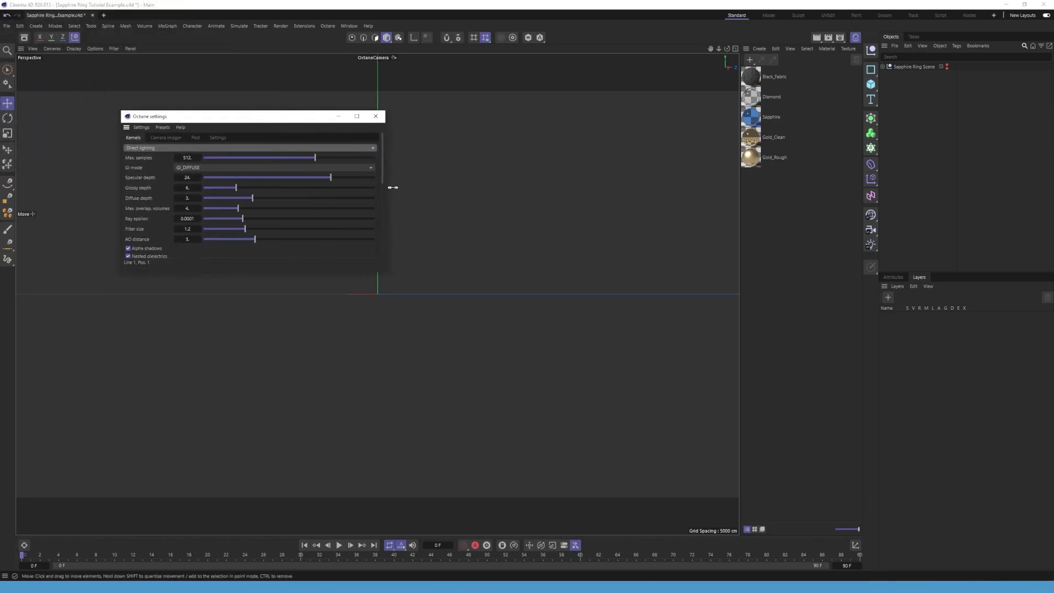
double_click(199, 158)
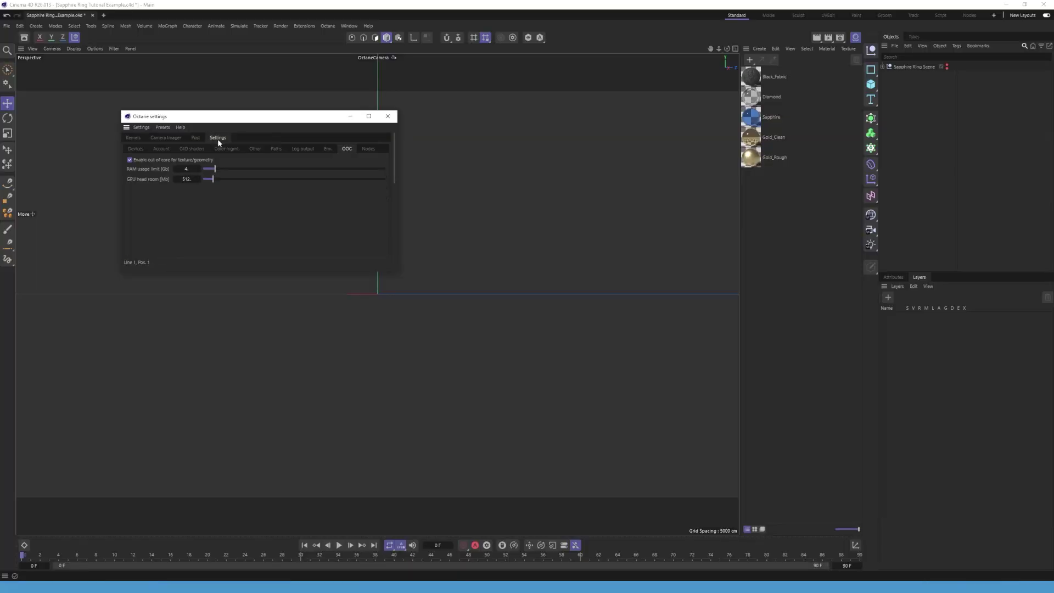
- Load config.ocio from the aces_1.2 folder as the OCIO configuration file in Octane's color management settings
left_click(223, 150)
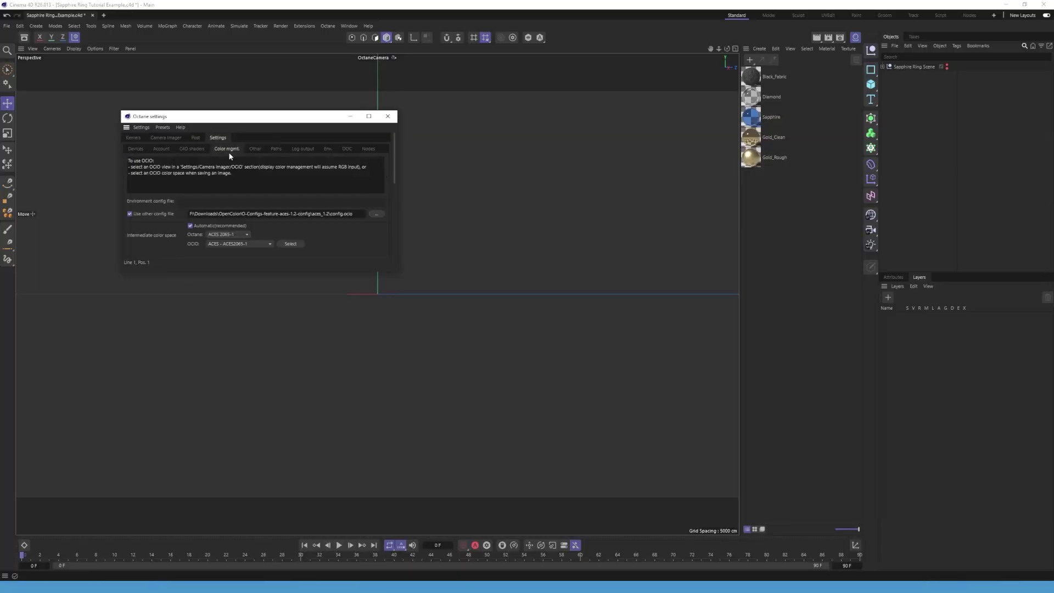
left_click(375, 215)
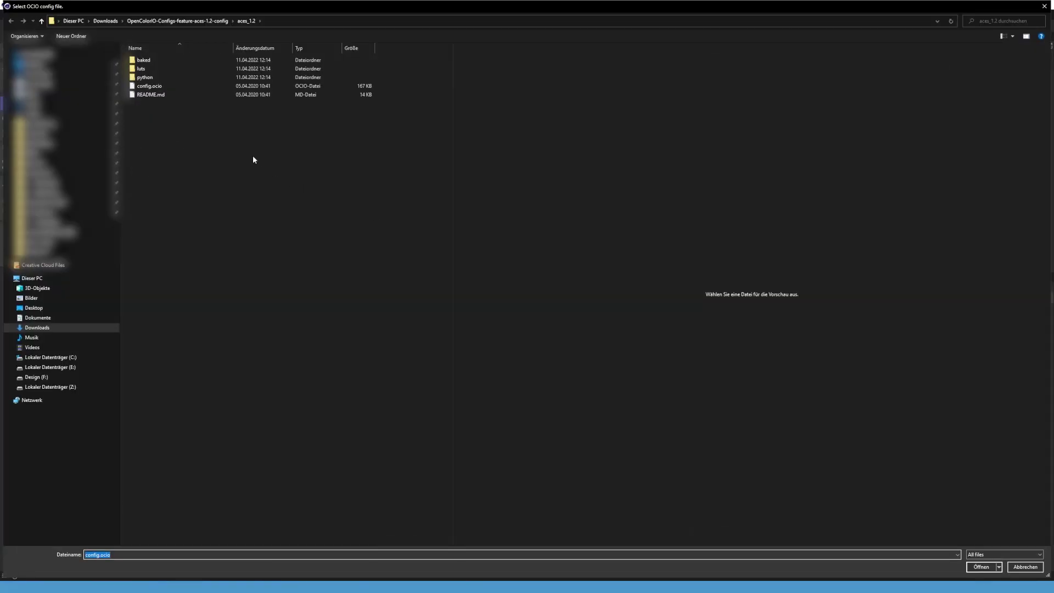
left_click(157, 88)
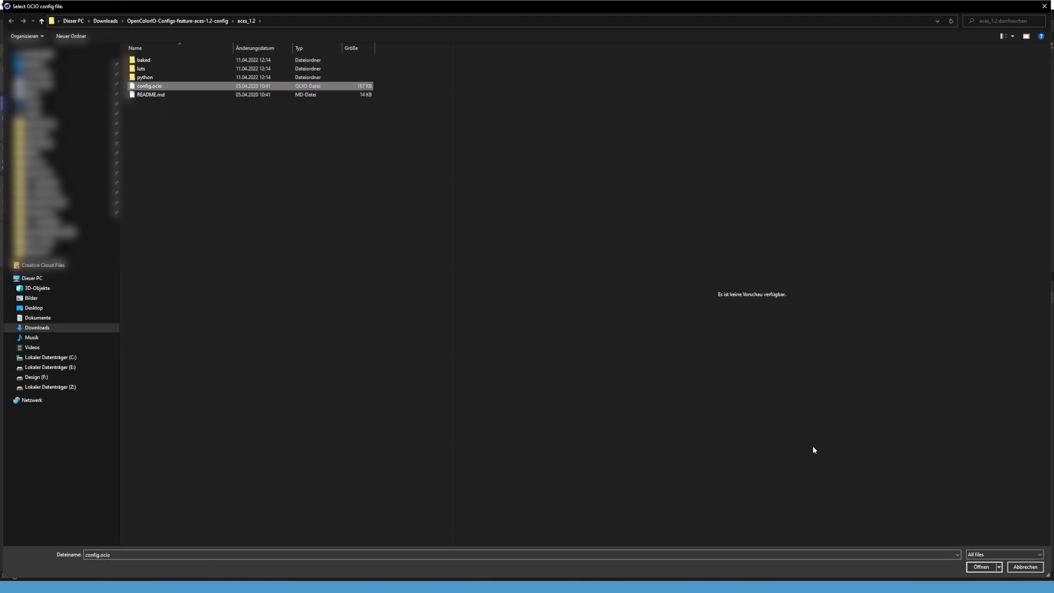
left_click(981, 566)
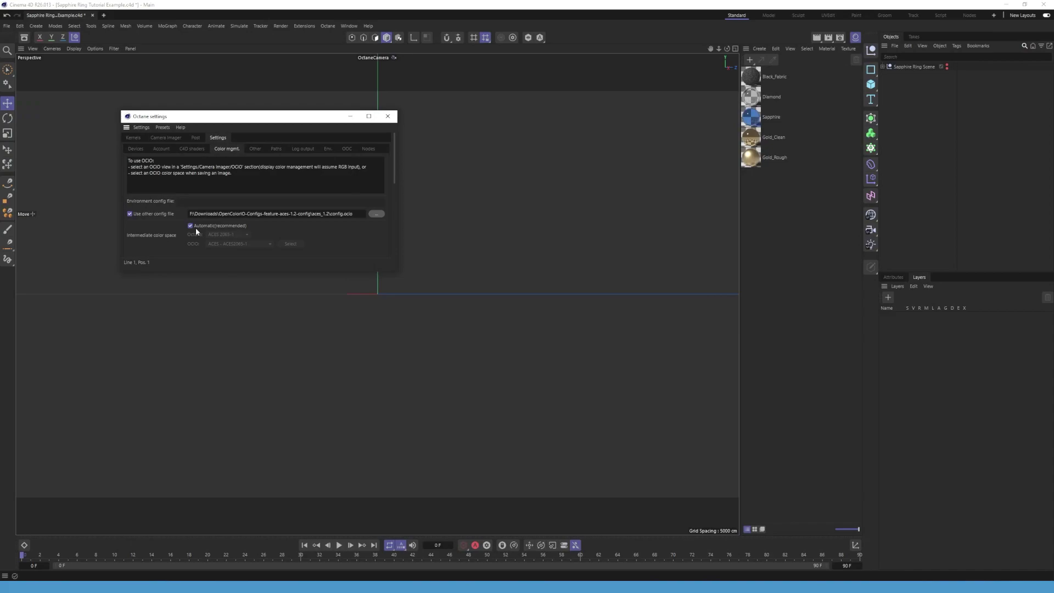
- Set the camera imager's OCIO view to ACES: sRGB and close the Octane settings
left_click(166, 138)
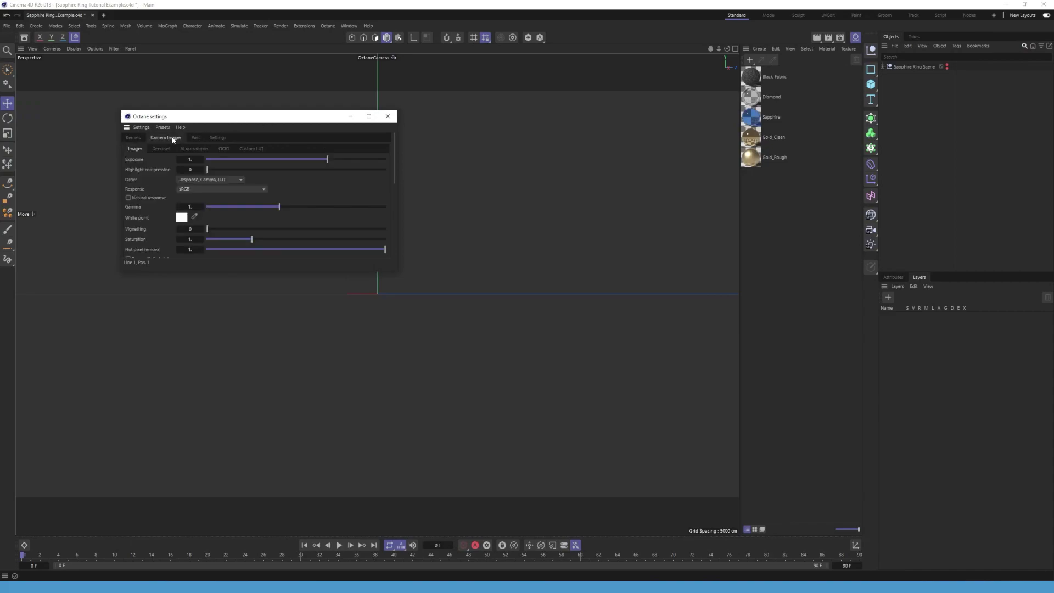
left_click(223, 148)
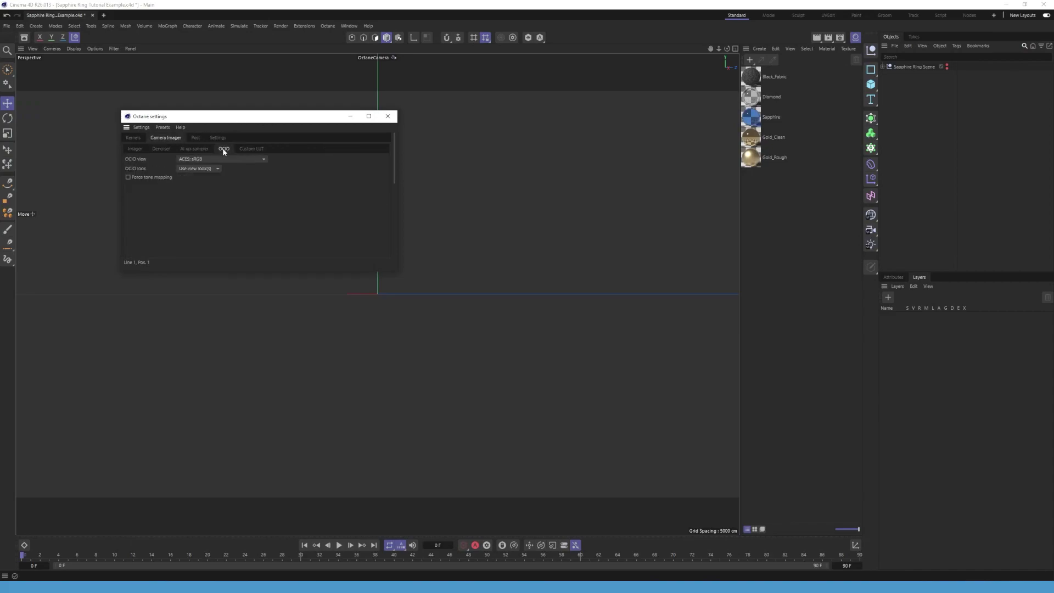
left_click(224, 159)
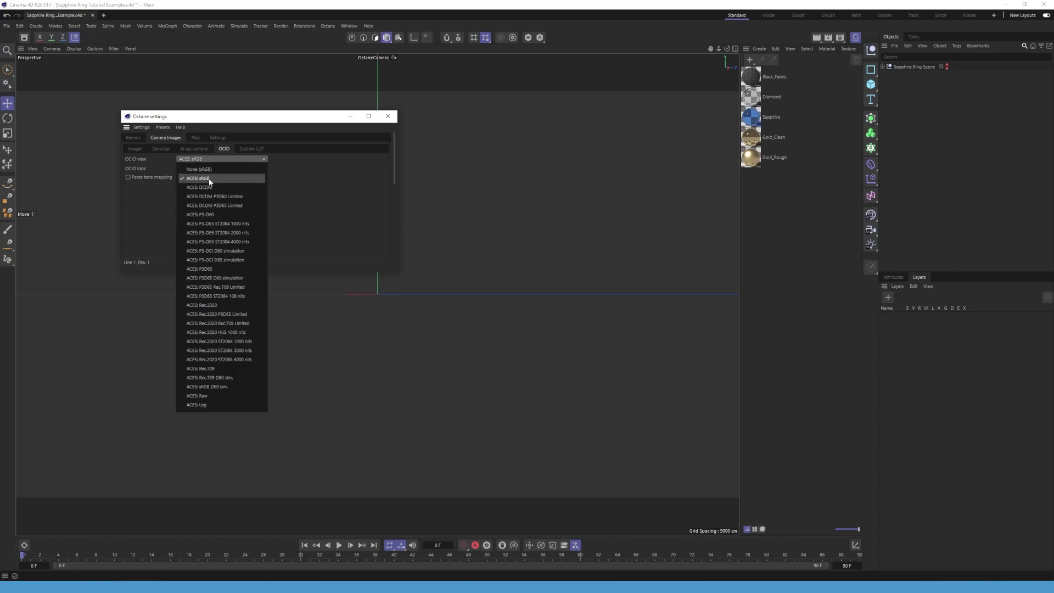
left_click(209, 180)
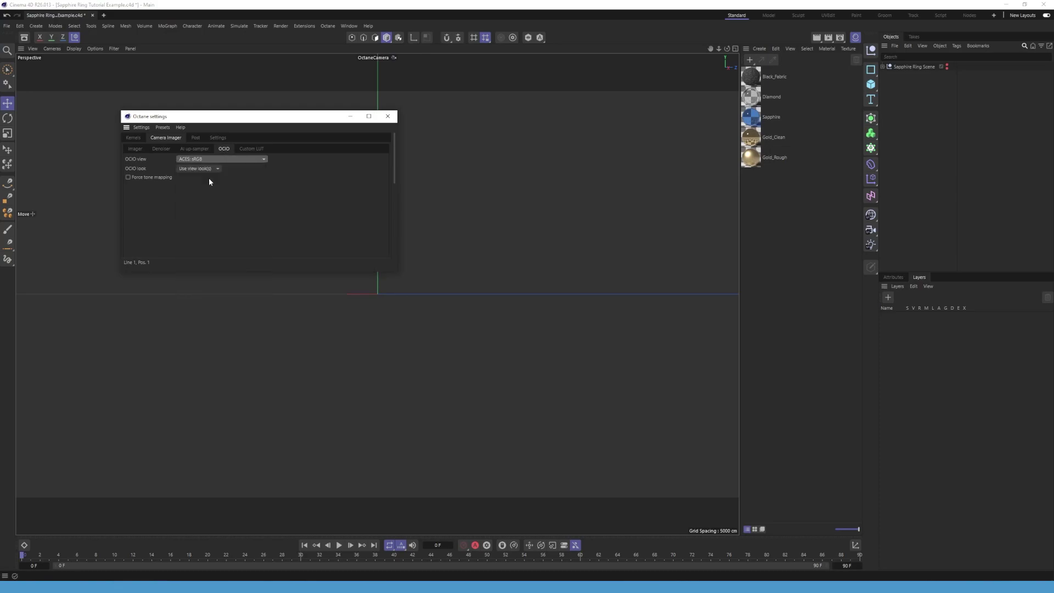
left_click(385, 122)
- Open the Octane Live Viewer and set its display color space to OCIO:<sRGB>
left_click(327, 26)
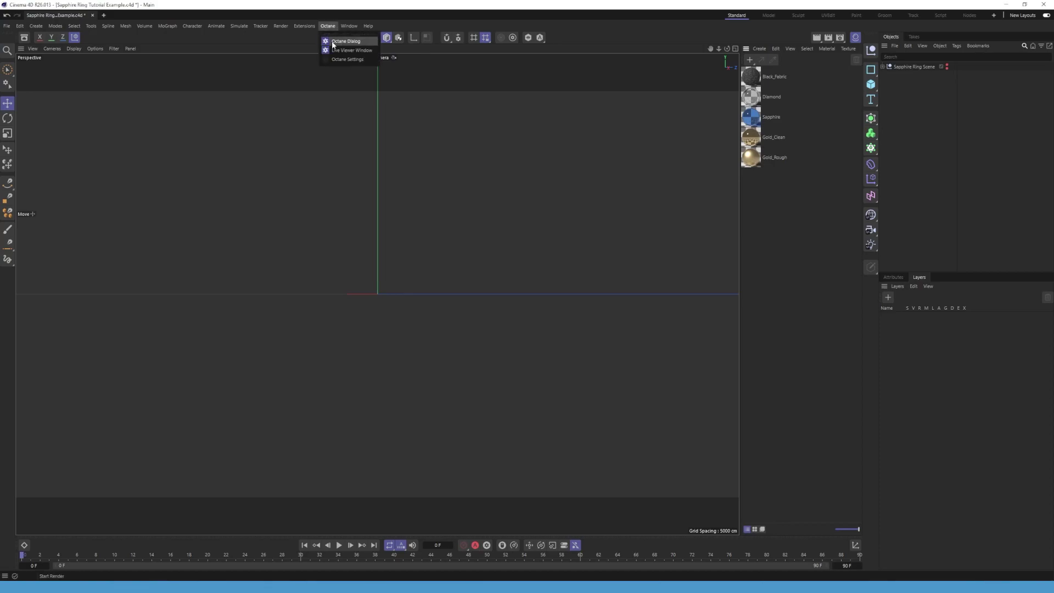
left_click(336, 47)
left_click(183, 26)
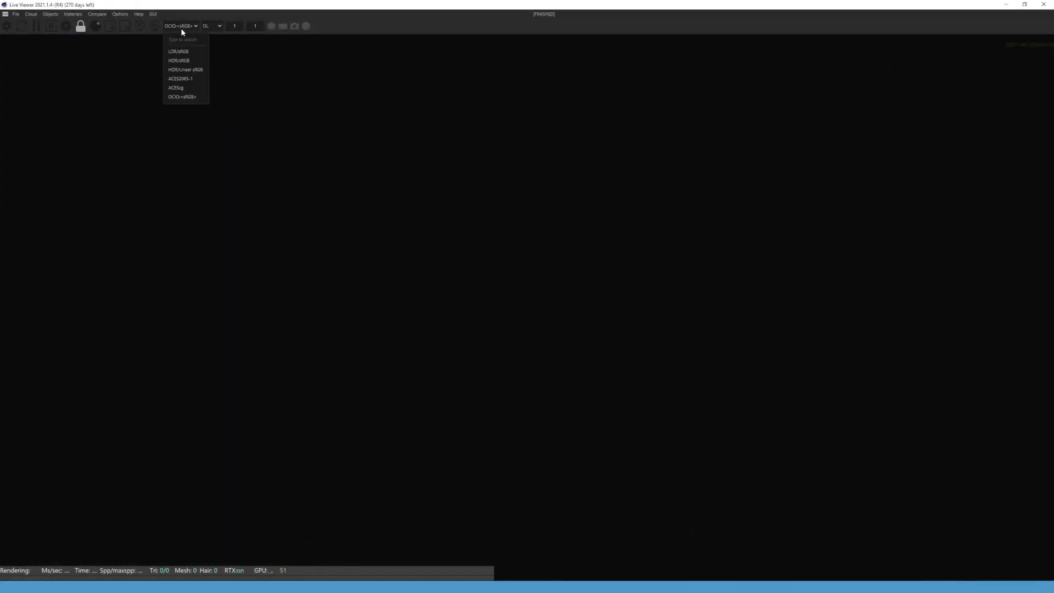
left_click(182, 97)
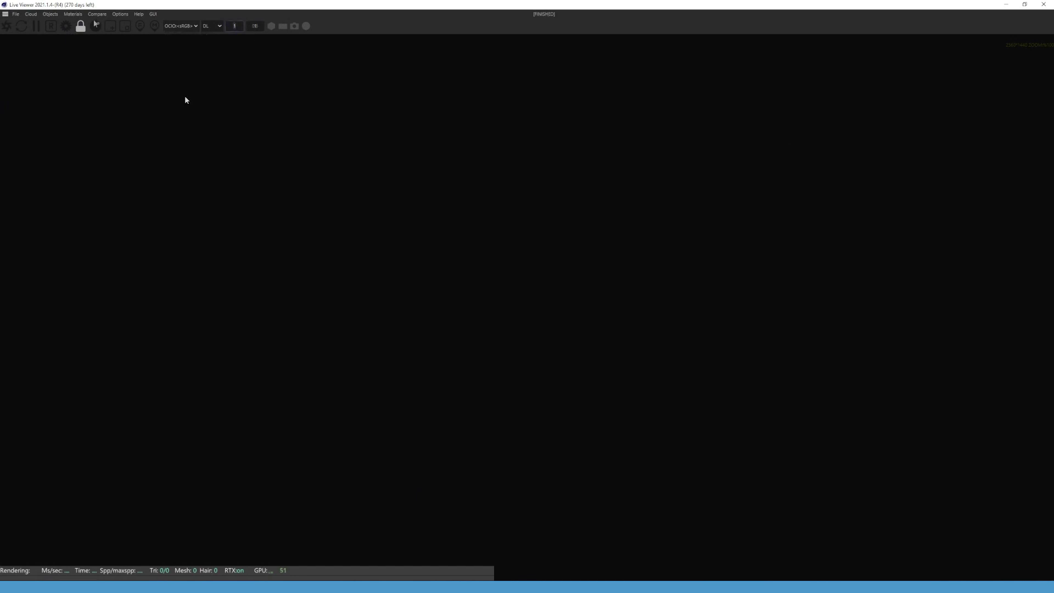
- Add an Octane Targetted Arealight to the scene and set its area shape to Disc
left_click(50, 13)
mouse_move(77, 53)
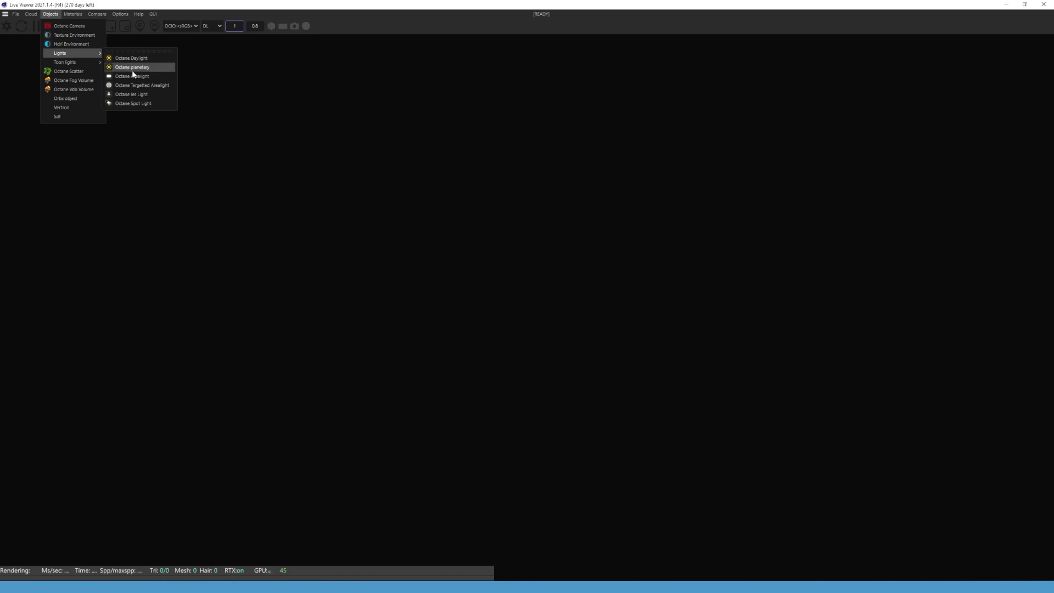
left_click(147, 85)
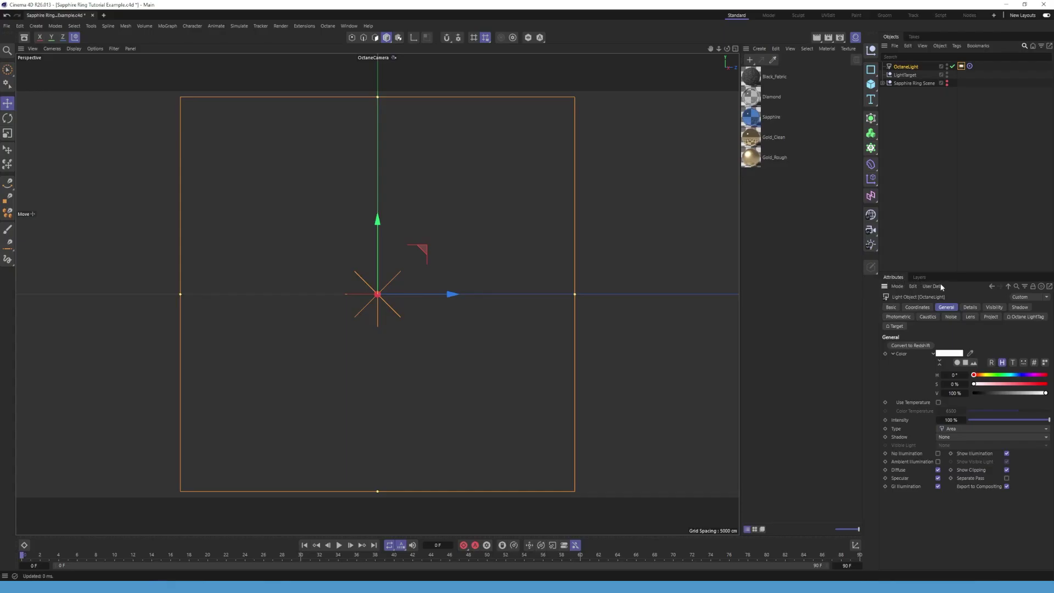
left_click(970, 307)
left_click(965, 391)
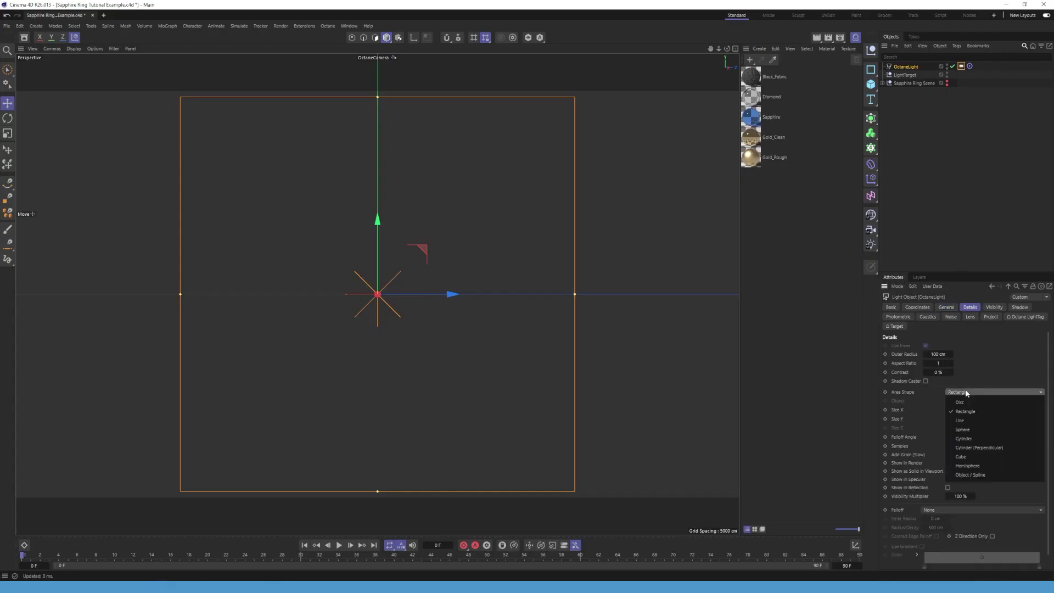
left_click(965, 404)
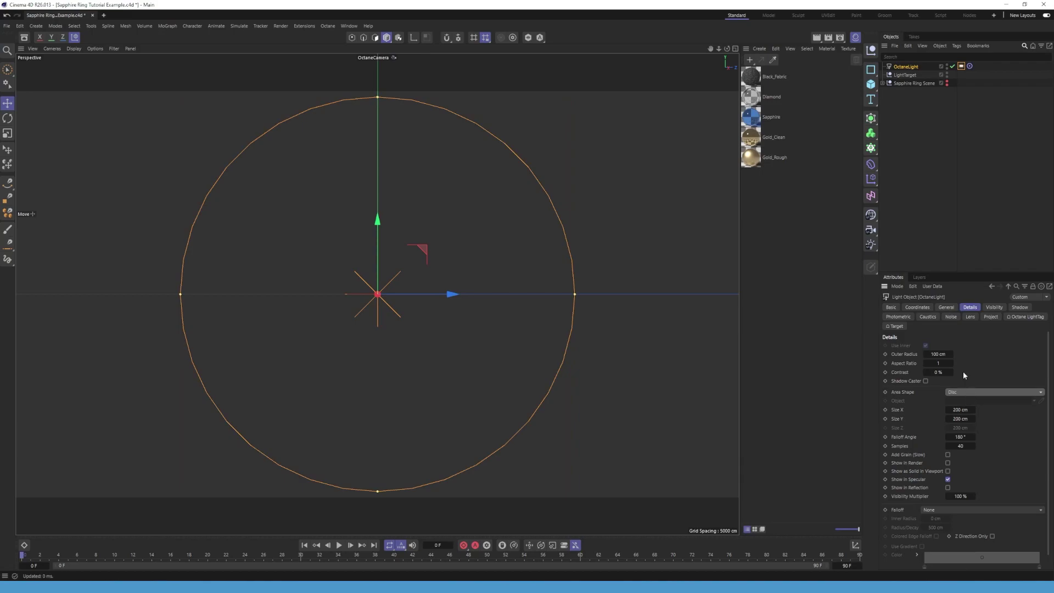
- Assign a Gradient as the texture of the area light's Octane light tag and adjust the gradient
left_click(961, 66)
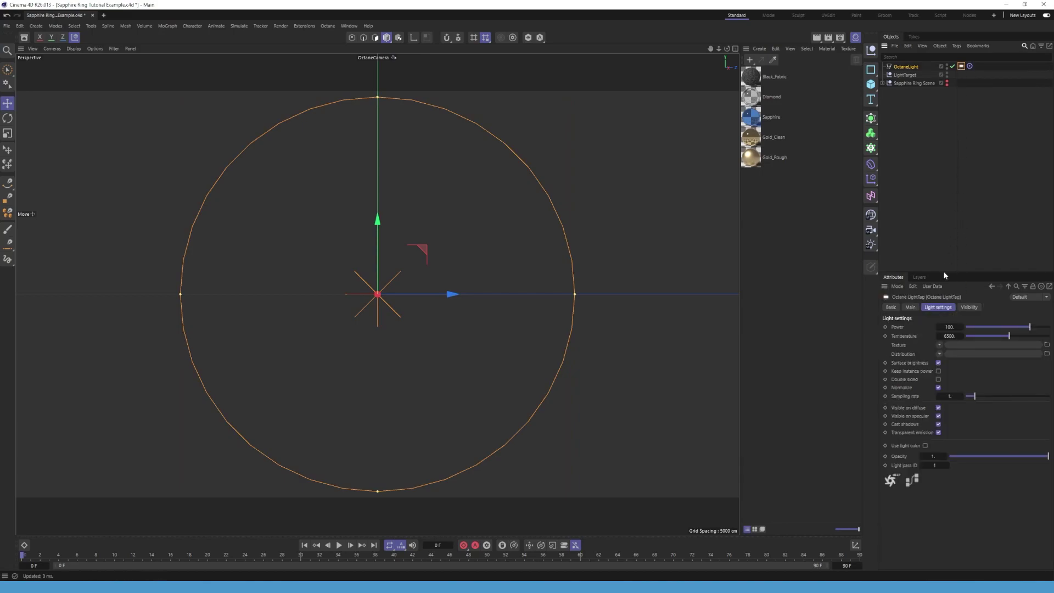
left_click(940, 345)
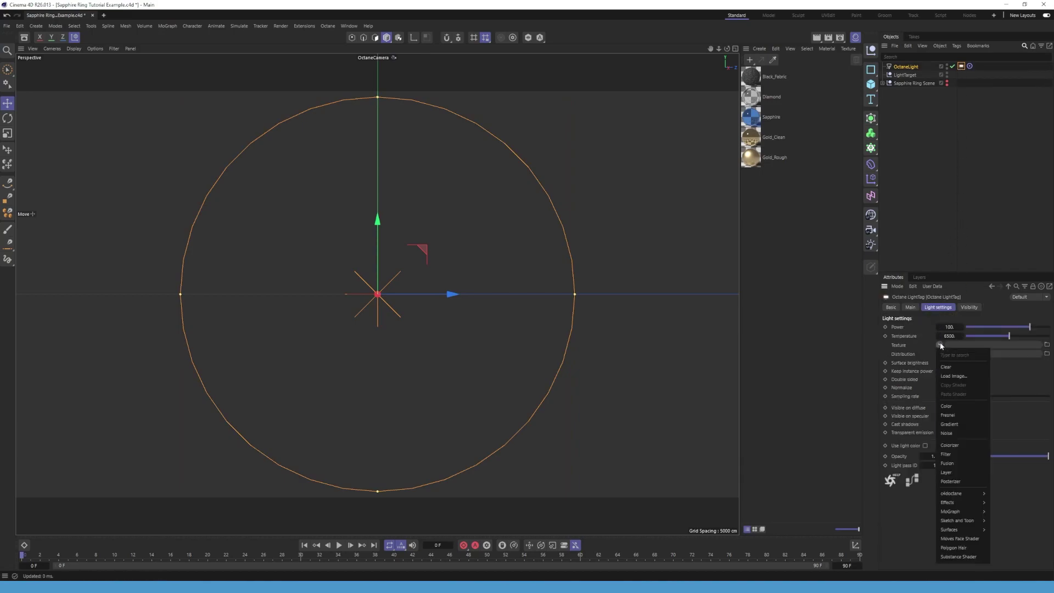
left_click(949, 421)
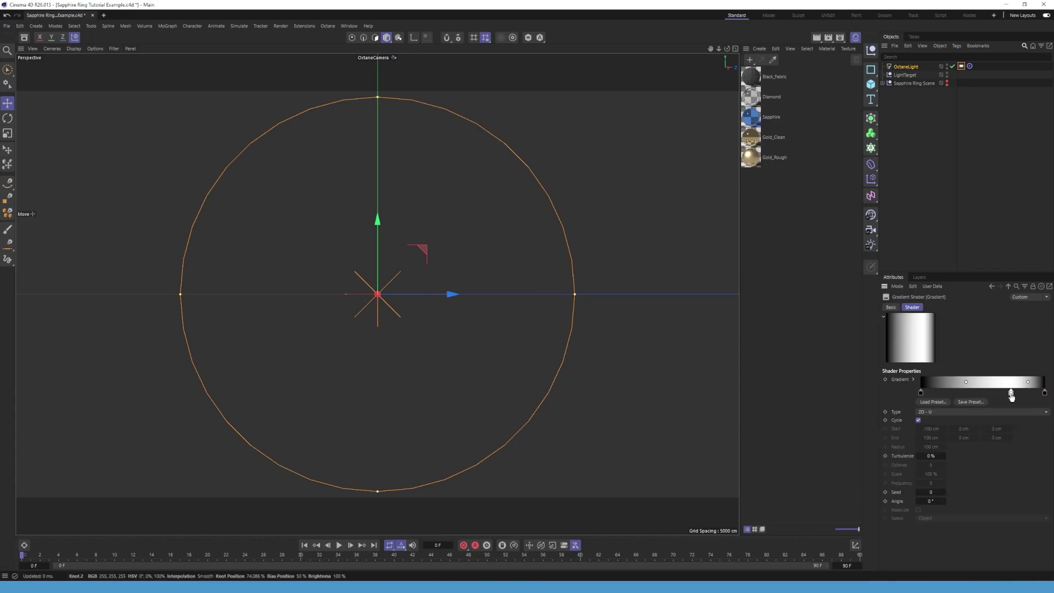
mouse_move(1011, 394)
left_mouse_down()
mouse_move(971, 393)
mouse_move(1004, 392)
left_mouse_up()
left_click(982, 411)
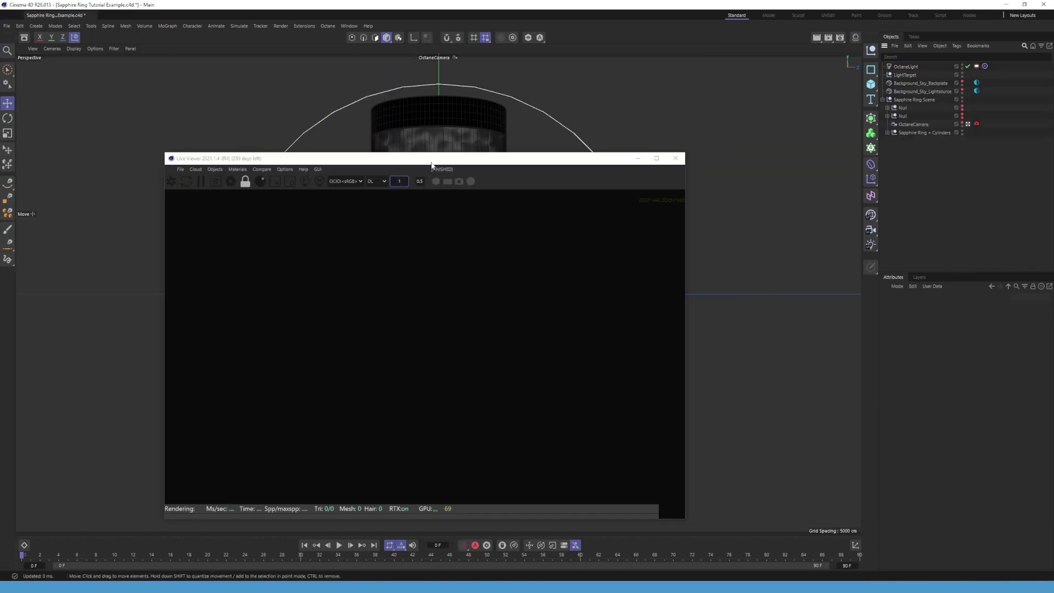
- Start the live render and turn off camera visibility in the area light's Octane light tag
left_click_drag(432, 165, 317, 155)
left_click(54, 171)
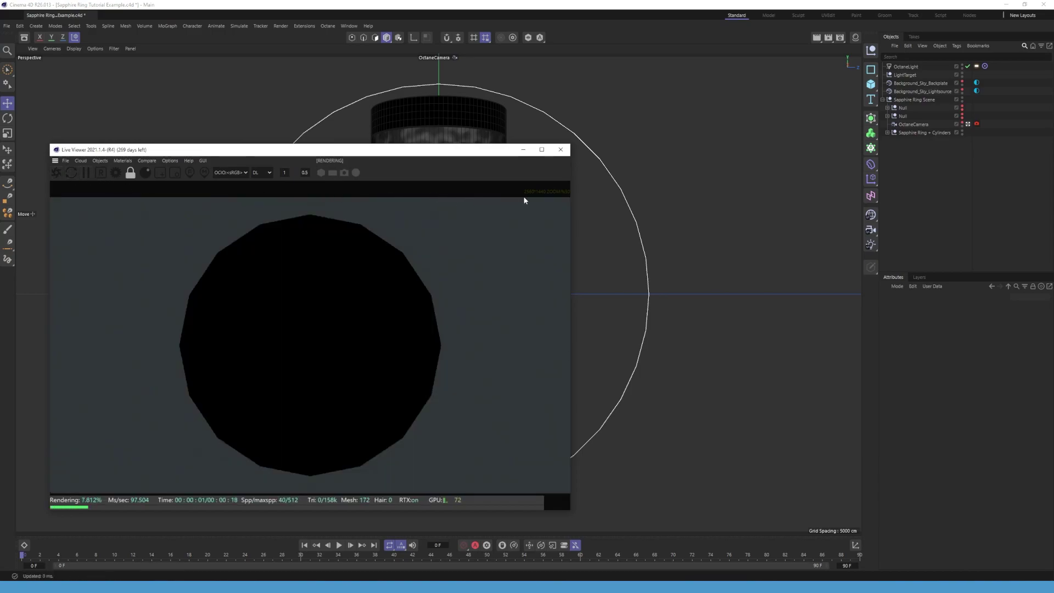
left_click(984, 66)
left_click(910, 307)
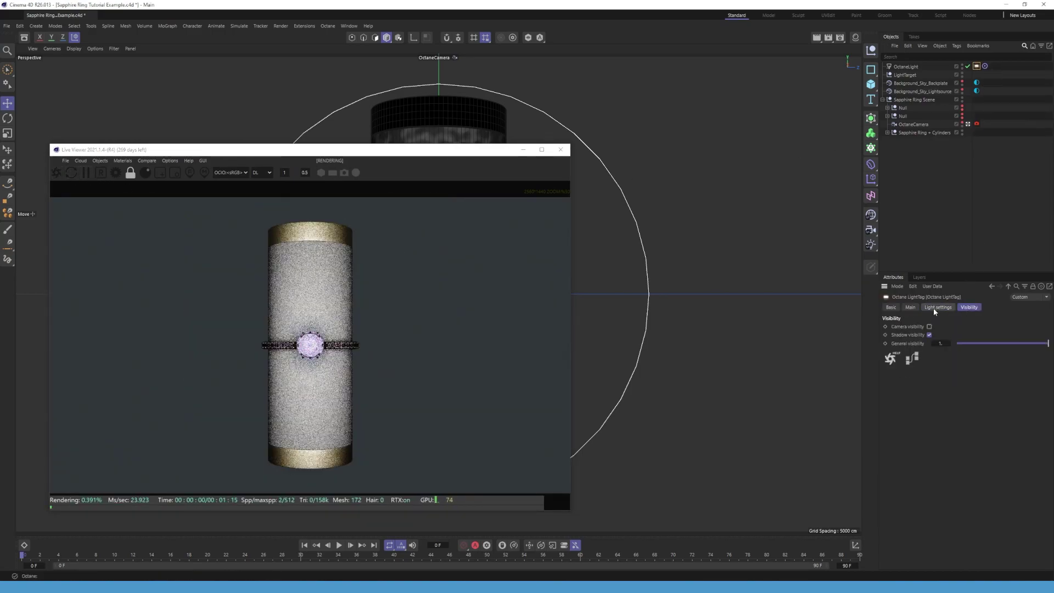
- Set the area light's power to 5 in its Octane light tag
left_click(937, 307)
double_click(949, 326)
type("5")
key("Return")
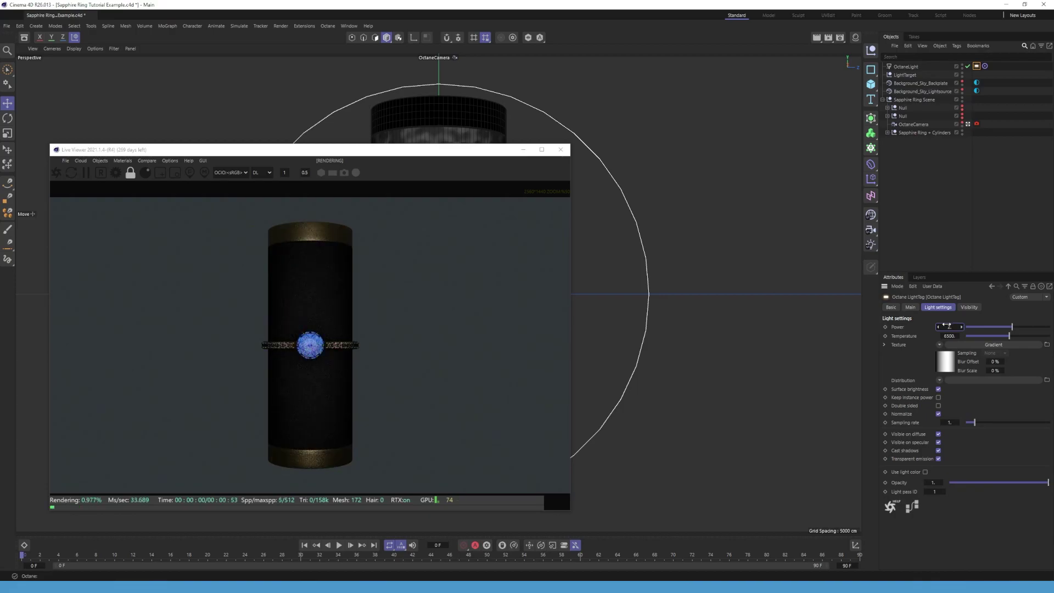
- Set the disc area light's X and Y size to 400 cm each
left_click(909, 67)
double_click(959, 409)
type("400")
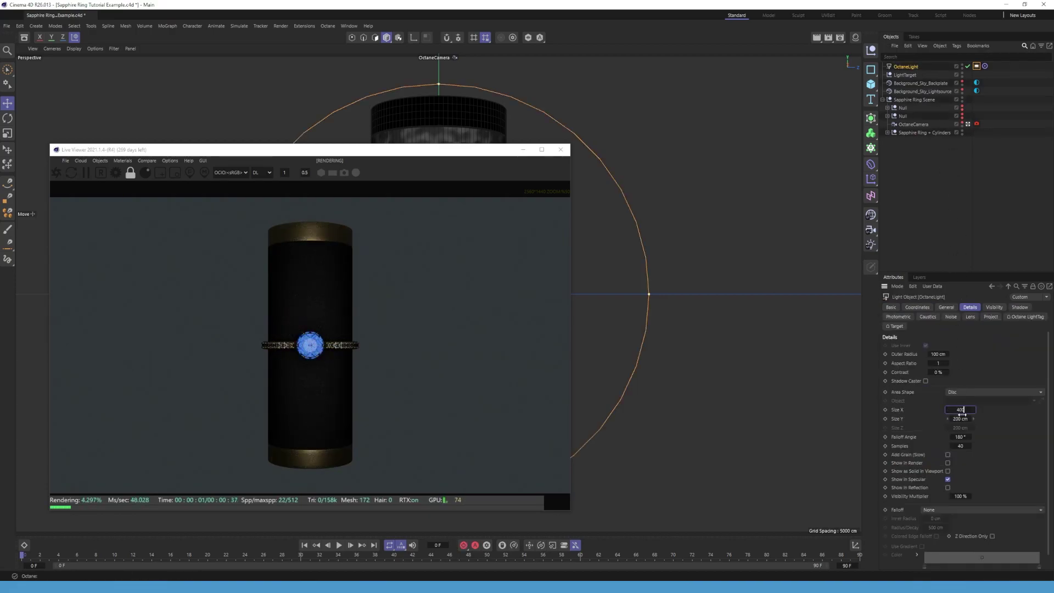
key("Tab")
type("400")
key("Return")
- Position the area light at X 110 cm, Y 330 cm, Z 150 cm
left_click(917, 307)
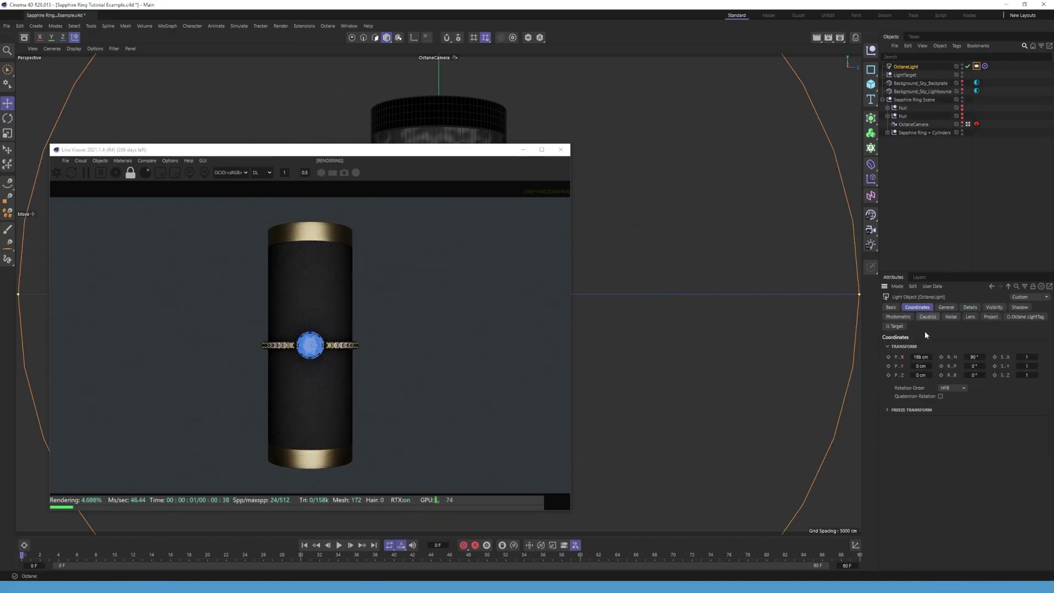
double_click(920, 357)
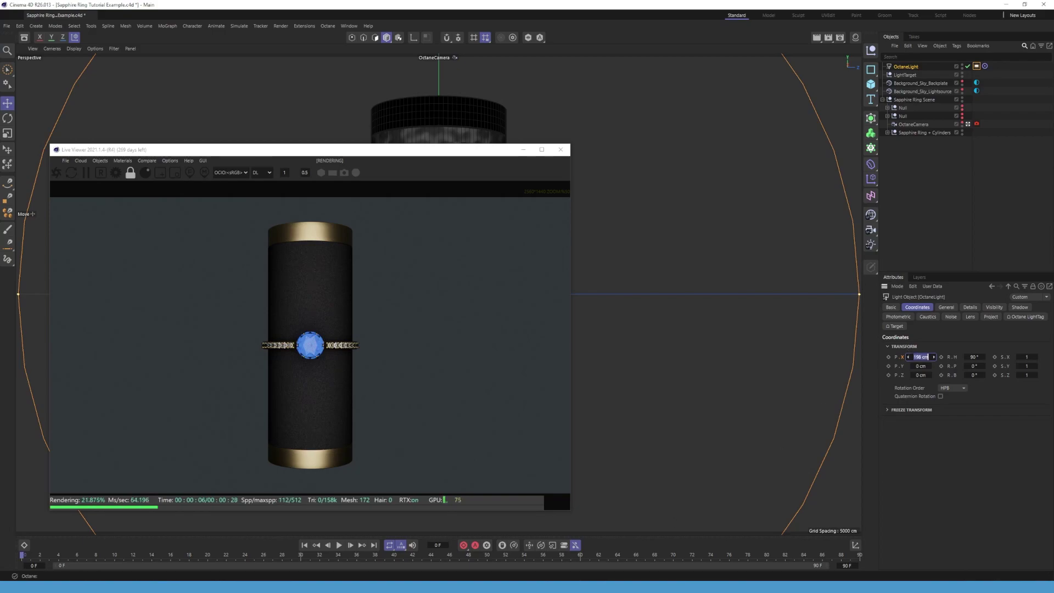
type("110")
key("Tab")
type("330")
key("Tab")
type("150")
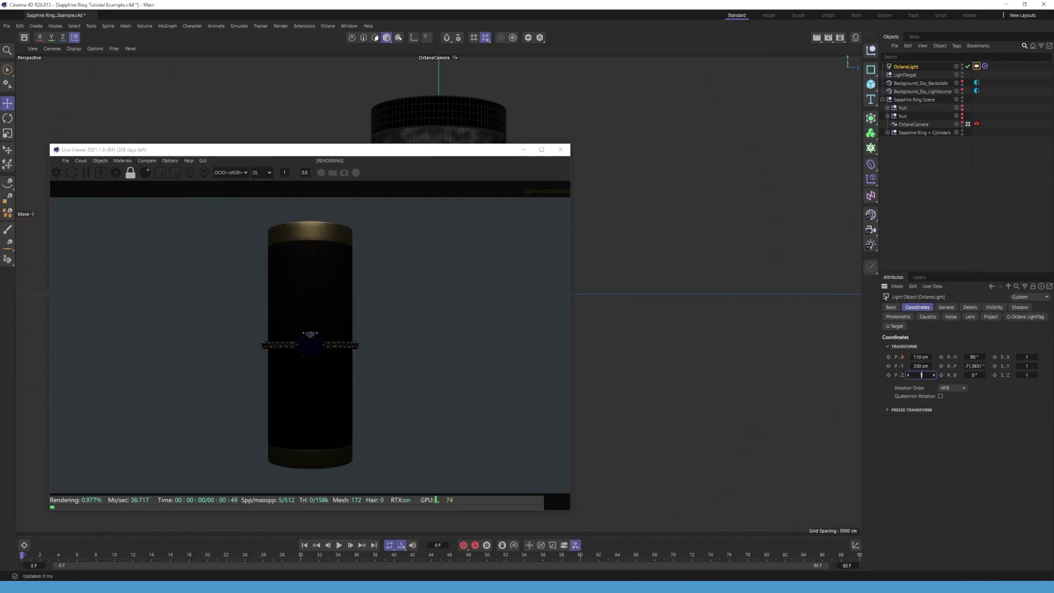
key("Return")
- Open an additional floating viewport, enlarge it beside the Live Viewer, and frame the ring stand with the light
left_click(130, 49)
left_click(153, 73)
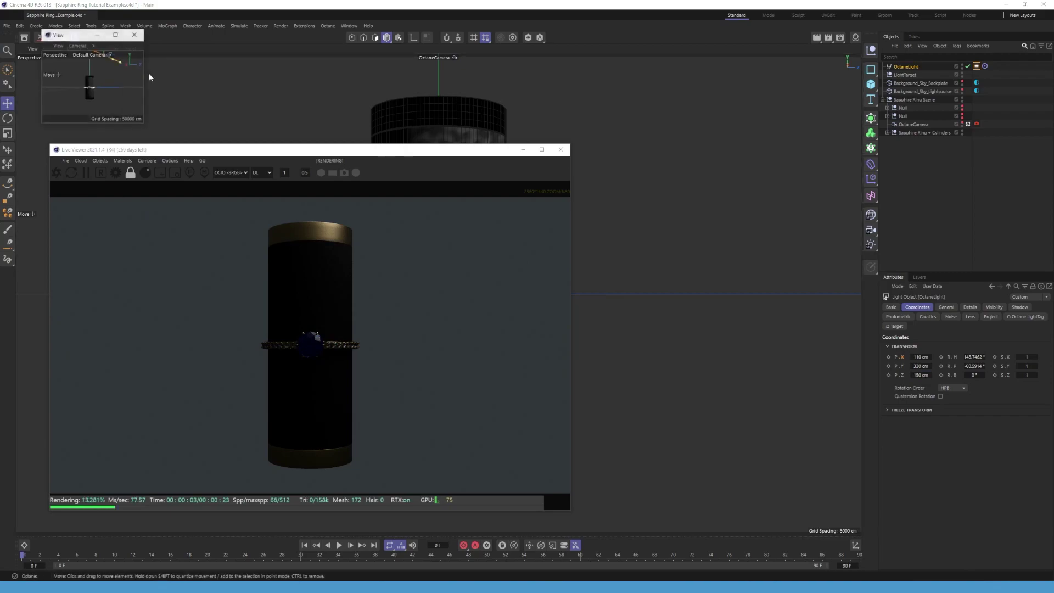
left_click_drag(92, 35, 626, 159)
left_click_drag(678, 247, 882, 488)
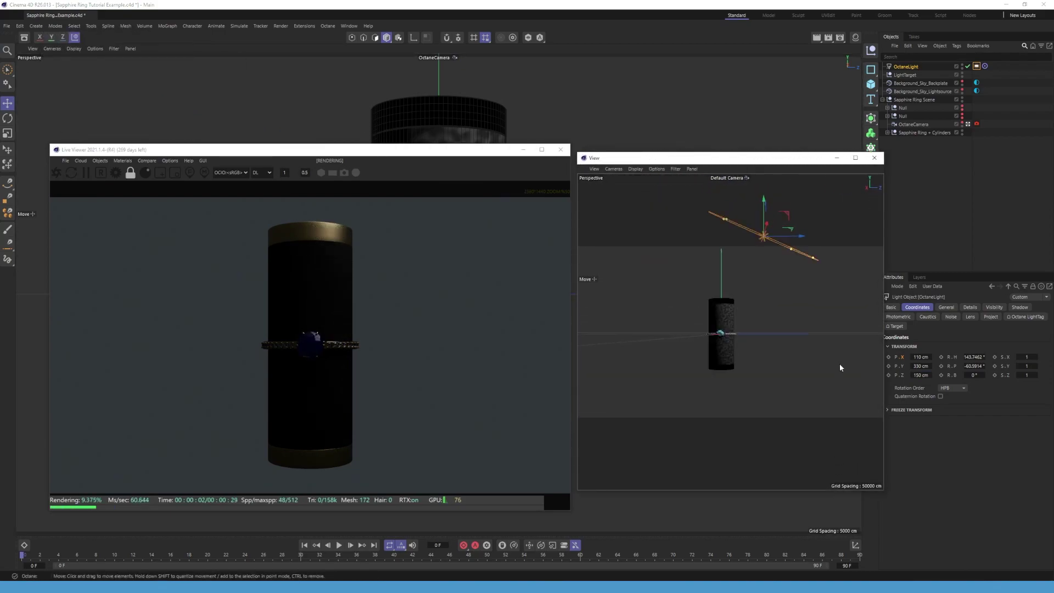
mouse_move(757, 284)
left_mouse_down("alt")
mouse_move(738, 274)
mouse_move(724, 357)
mouse_move(749, 296)
left_mouse_up("alt")
- Duplicate the area light and position the copy at X 210 cm, Y 0 cm, Z 270 cm
left_click_drag(906, 67, 909, 71, "ctrl")
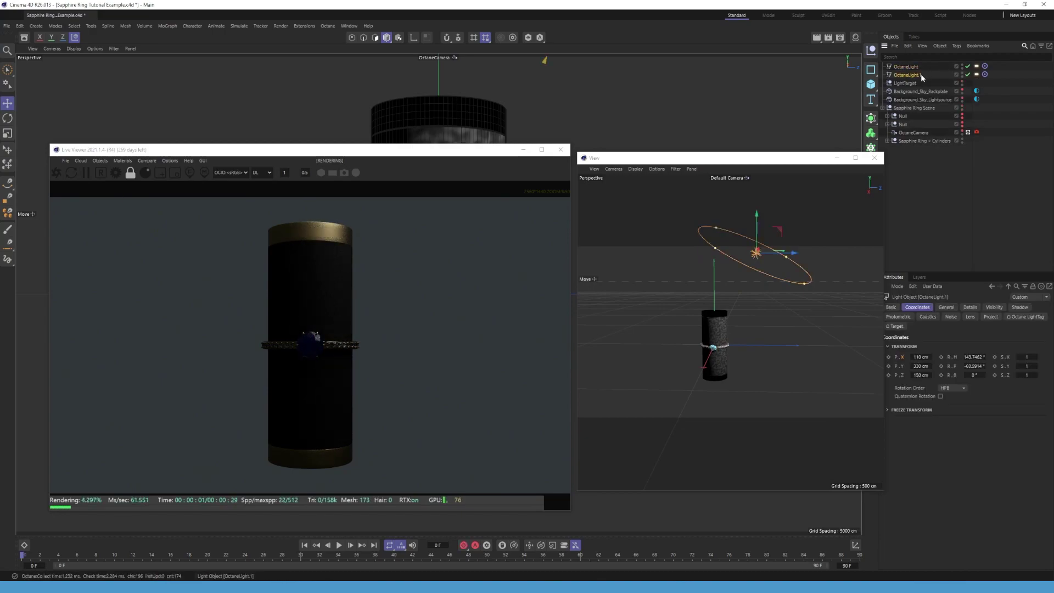
left_click(922, 357)
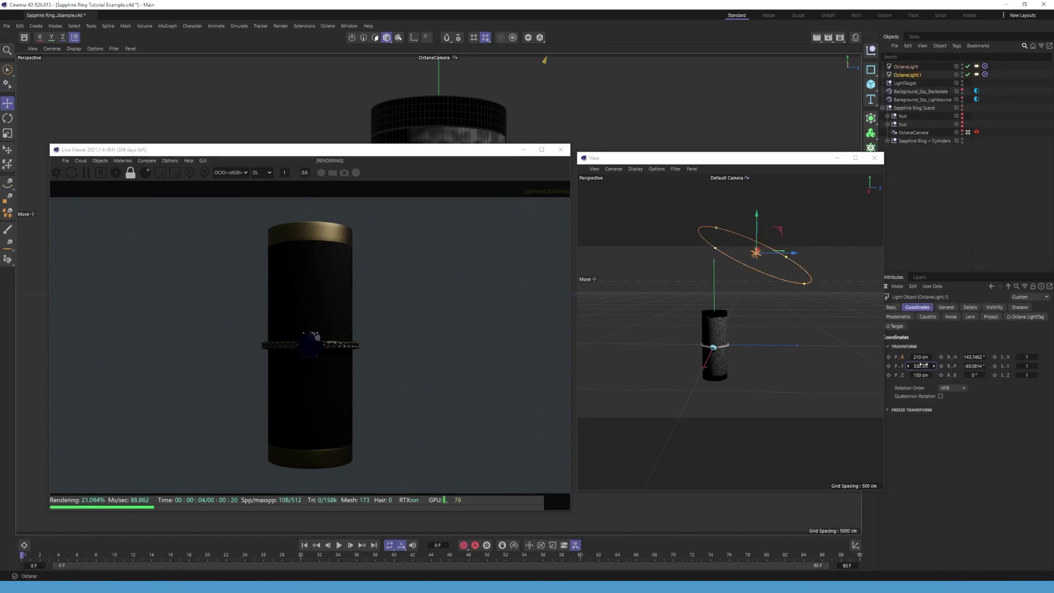
left_click(924, 365)
type("0")
left_click(924, 375)
type("270")
key("Return")
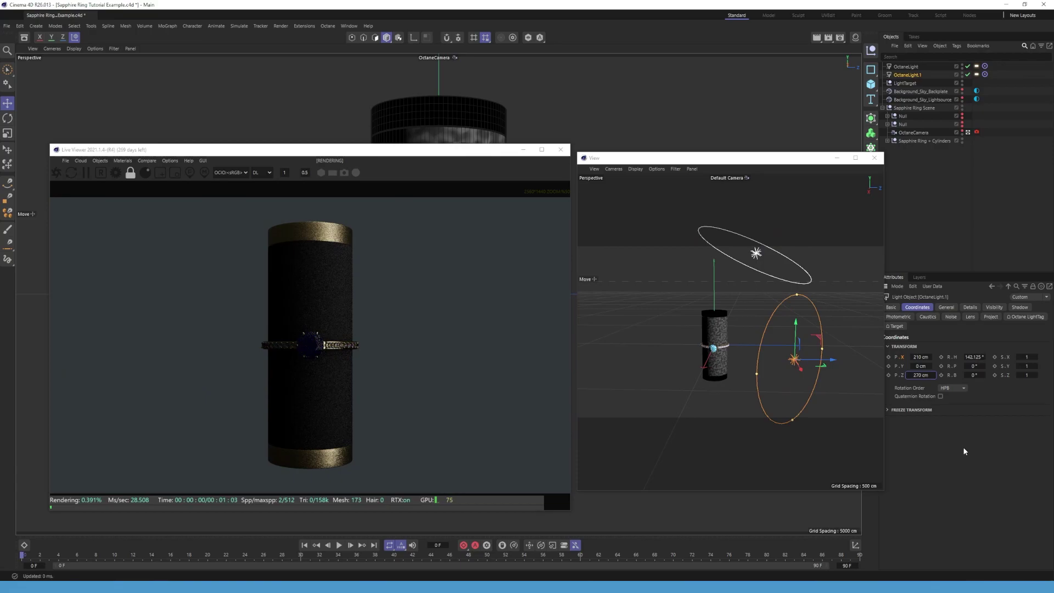
- Duplicate OctaneLight.1 and set the copy's X and Y size to 200 cm each
left_click_drag(909, 76, 911, 84, "ctrl")
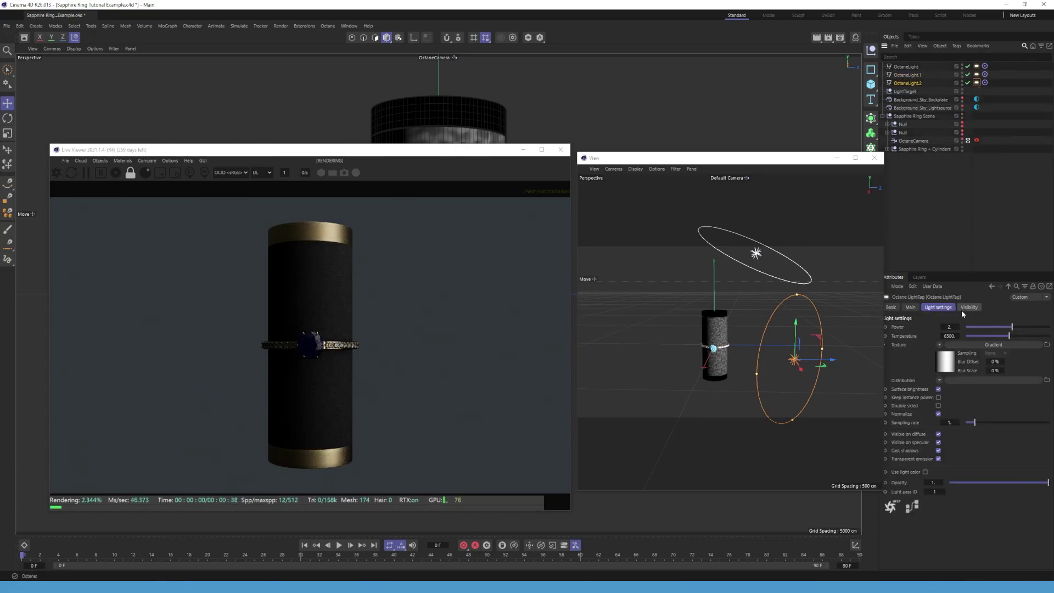
left_click(909, 84)
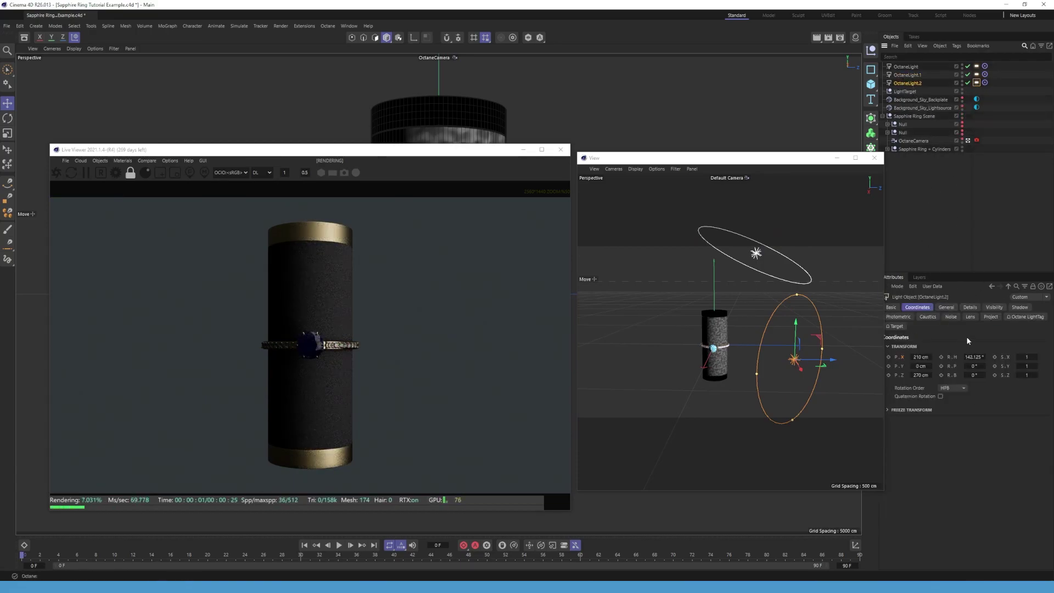
left_click(969, 307)
double_click(959, 410)
type("200")
double_click(959, 419)
type("200")
key("Return")
- Position the 200 cm disc light at X -200 cm, Y 0 cm, Z 140 cm
left_click(917, 308)
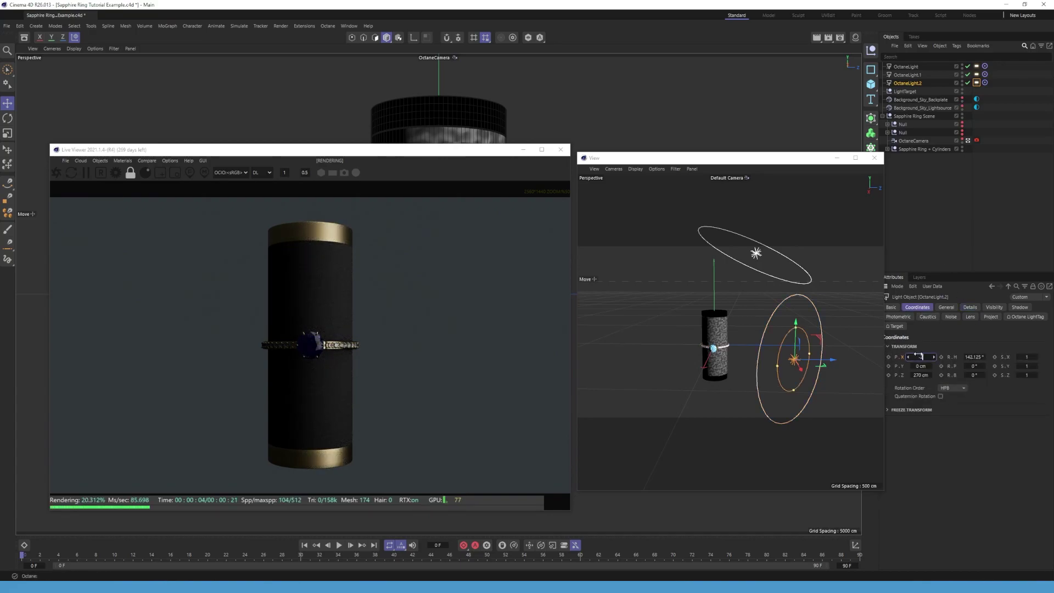
key("Tab")
left_click_drag(929, 376, 903, 375)
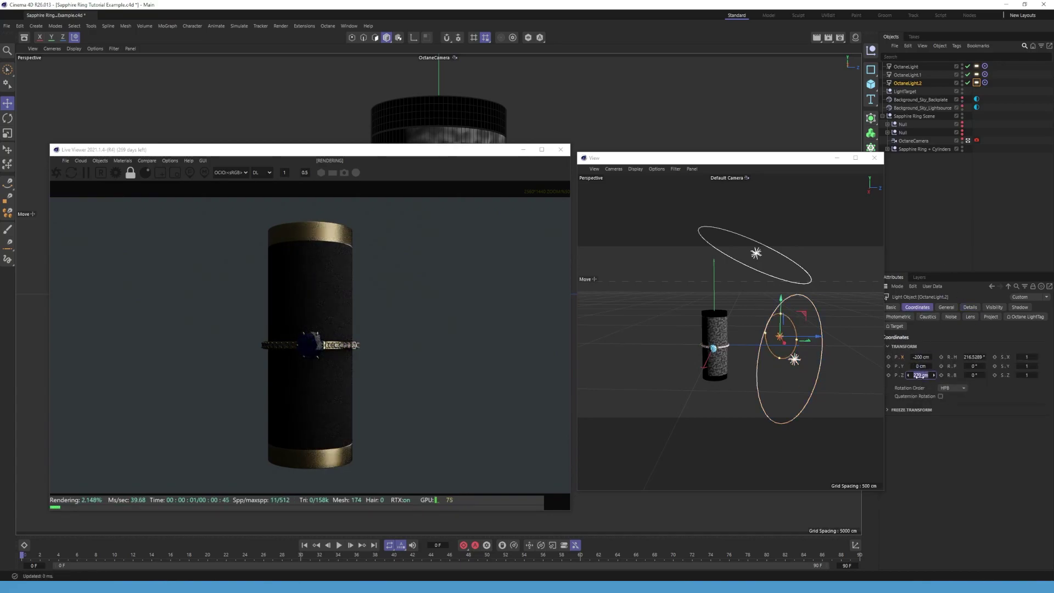
type("140")
key("Return")
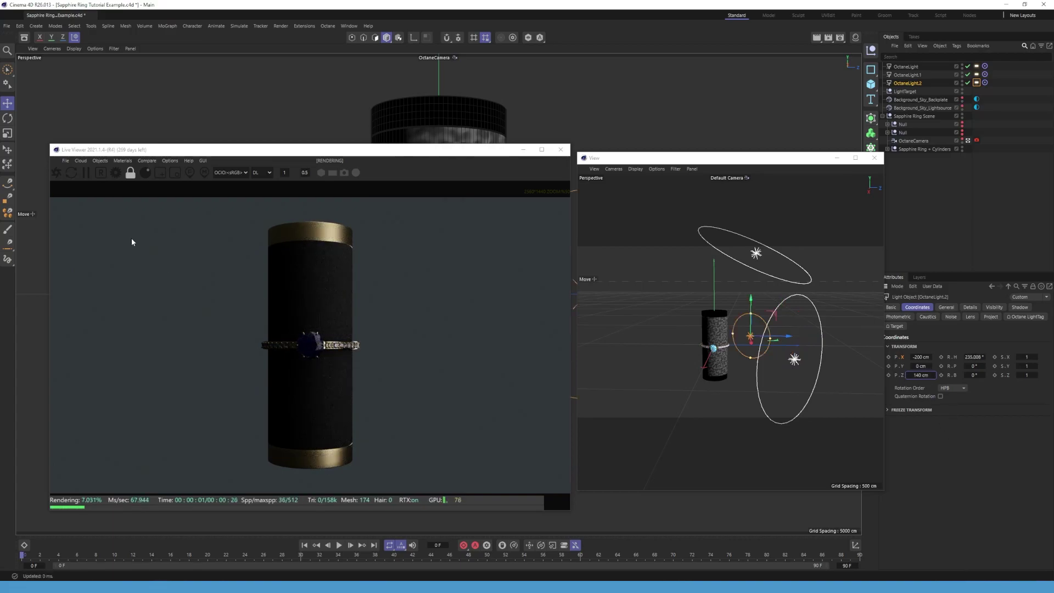
- Duplicate OctaneLight.2 and position the copy at X 230 cm, Y 0 cm, Z 50 cm
left_click_drag(909, 84, 916, 88, "ctrl")
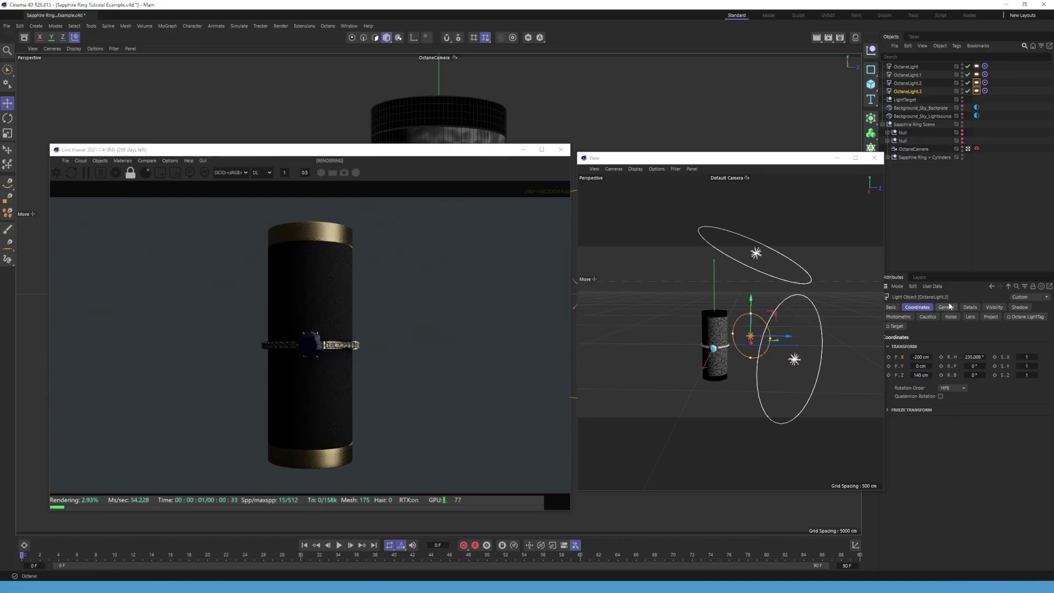
type("230")
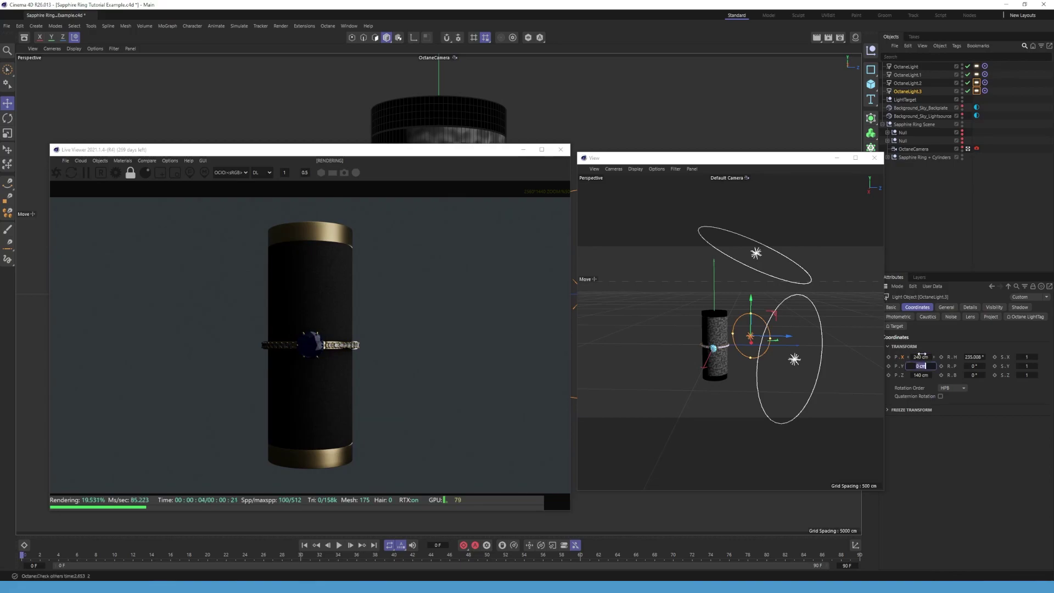
key("Return")
key("Tab")
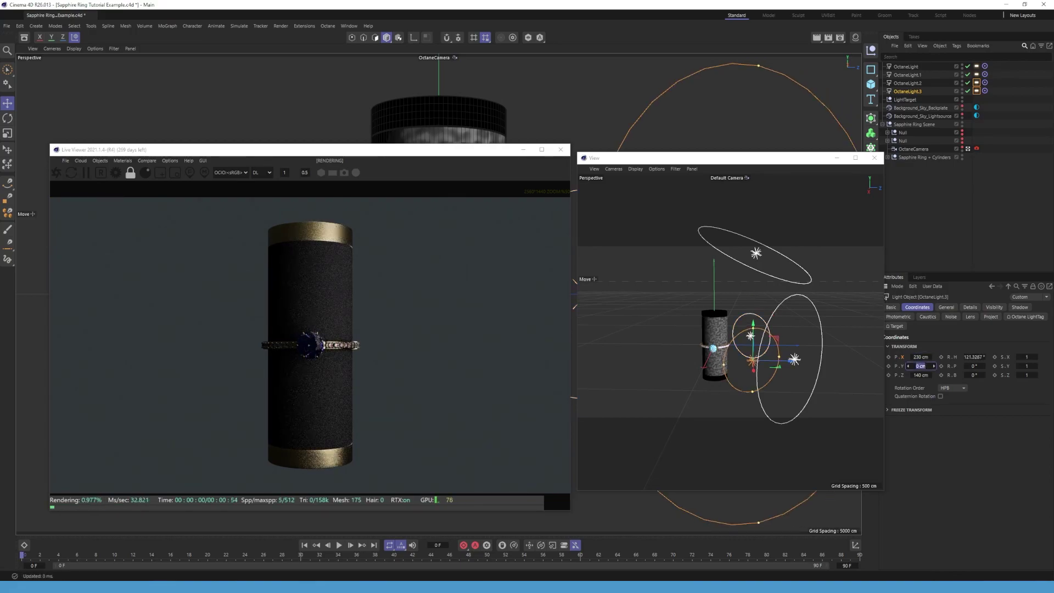
key("Tab")
type("50")
key("Return")
- Shrink OctaneLight.3 to 40 cm in X and Y and set its light power to 50
left_click(970, 309)
double_click(959, 410)
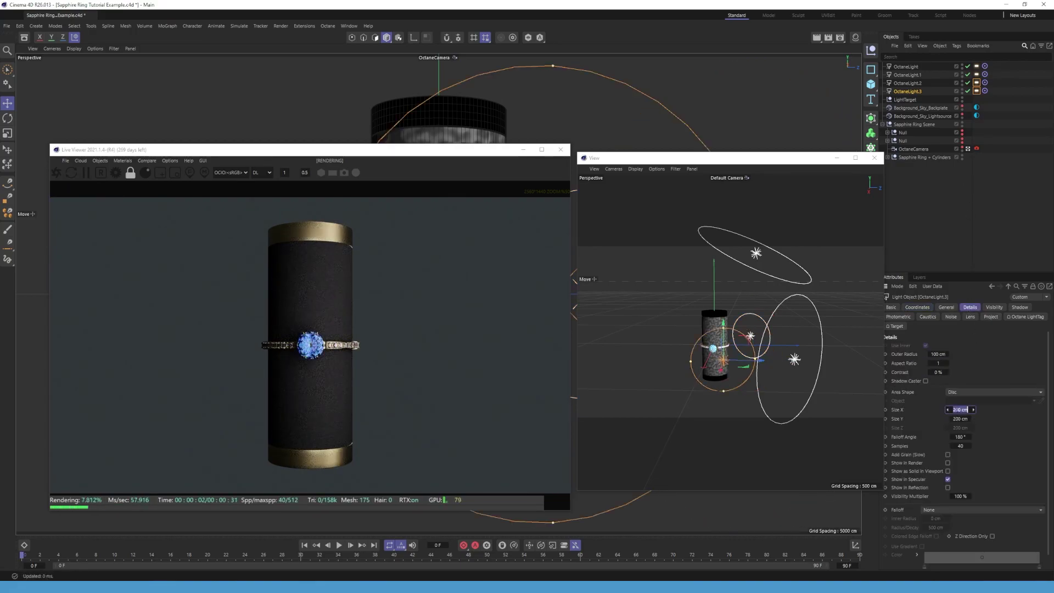
type("40")
key("Tab")
type("40")
key("Return")
left_click(976, 91)
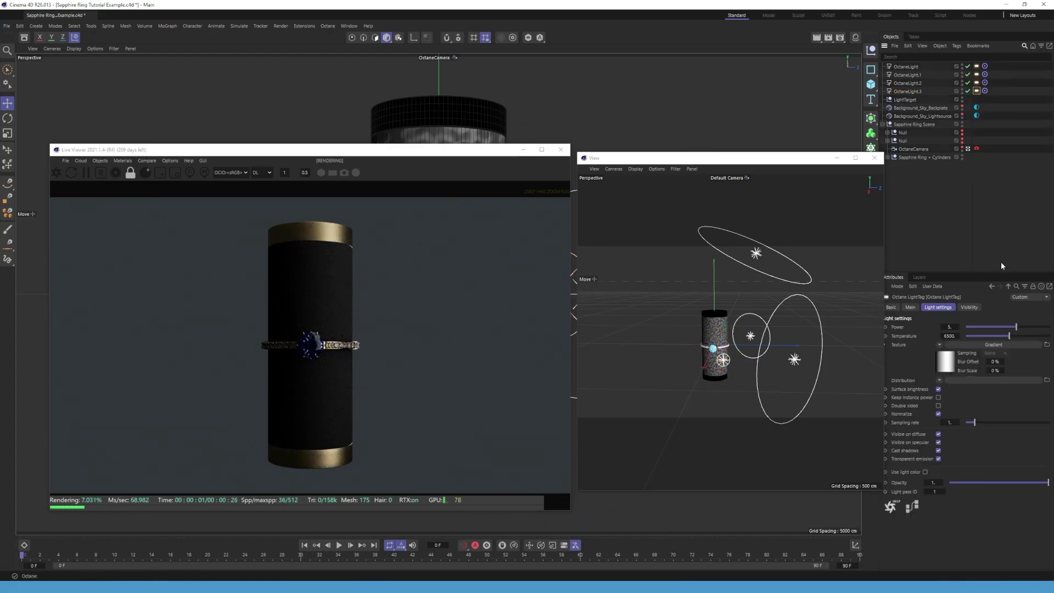
type("50")
key("Return")
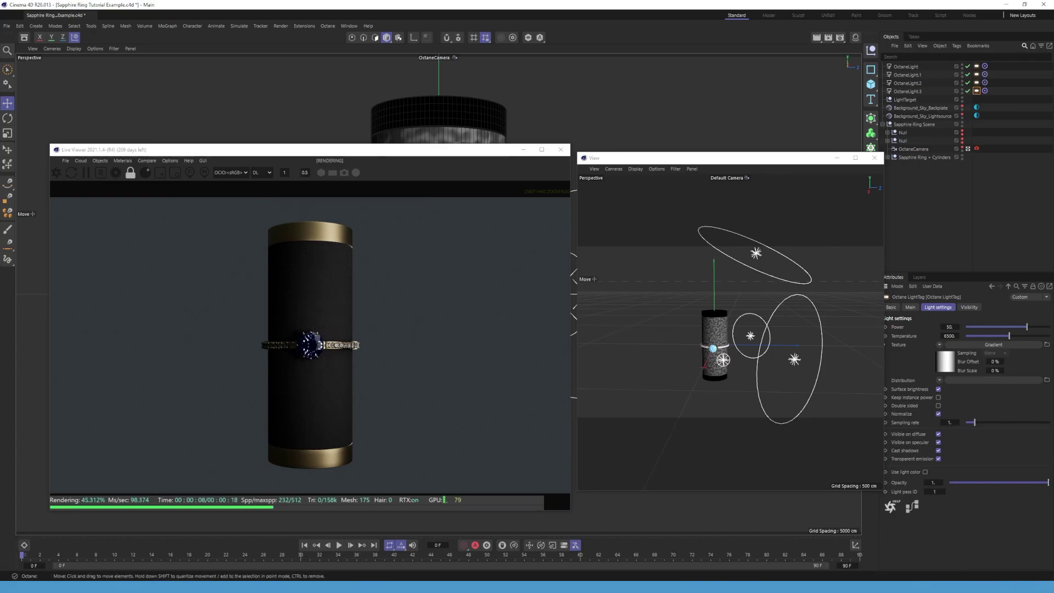
- Duplicate OctaneLight.3 and set the copy's X and Y size to 300 cm each
left_click_drag(908, 92, 913, 96, "ctrl")
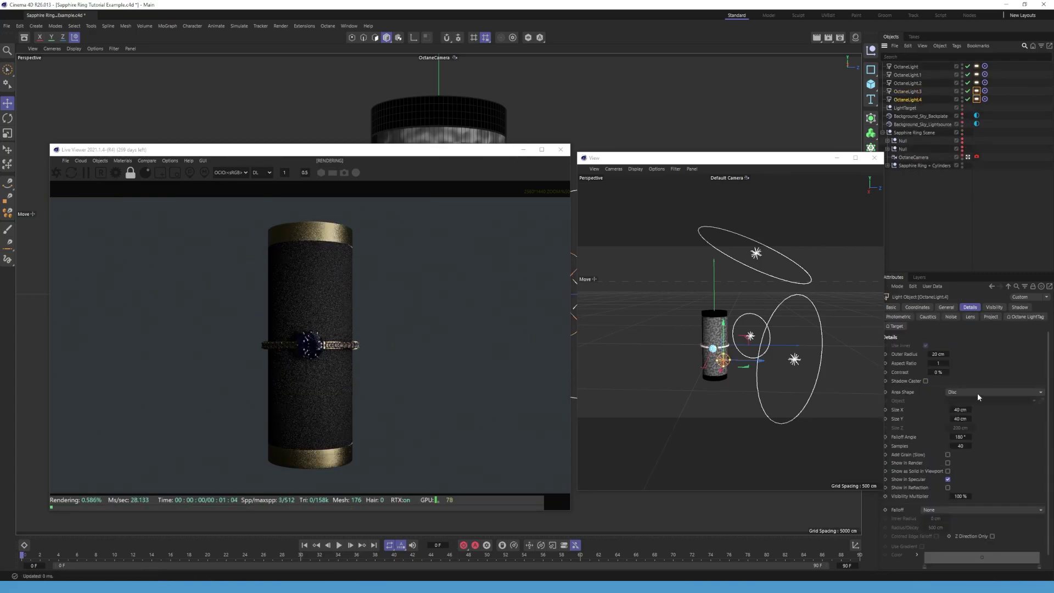
double_click(969, 410)
type("300")
key("Tab")
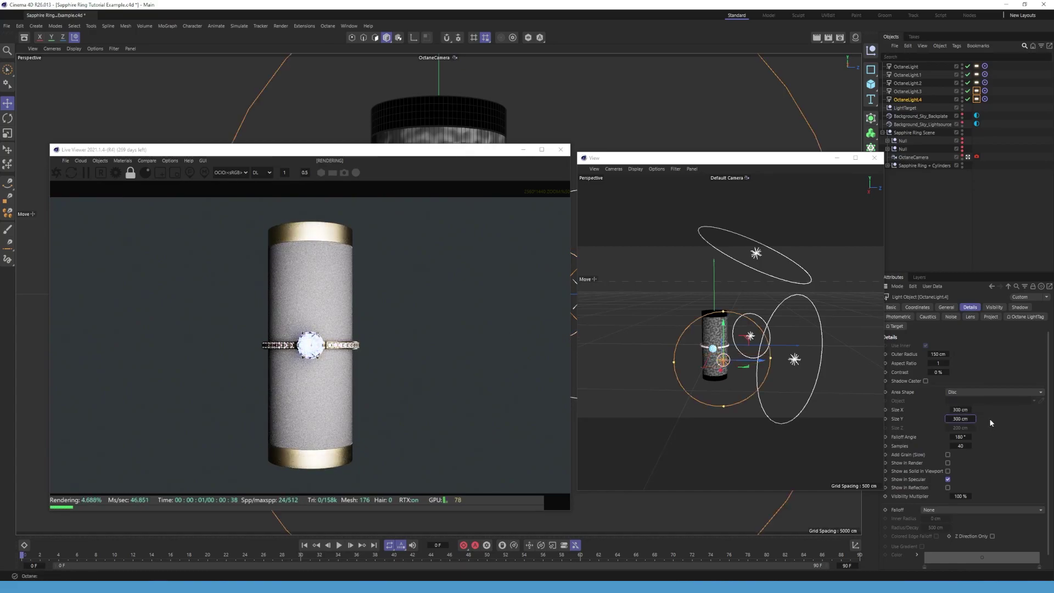
- Set OctaneLight.4's power to 15 and its temperature to 7500
left_click(977, 99)
key("Tab")
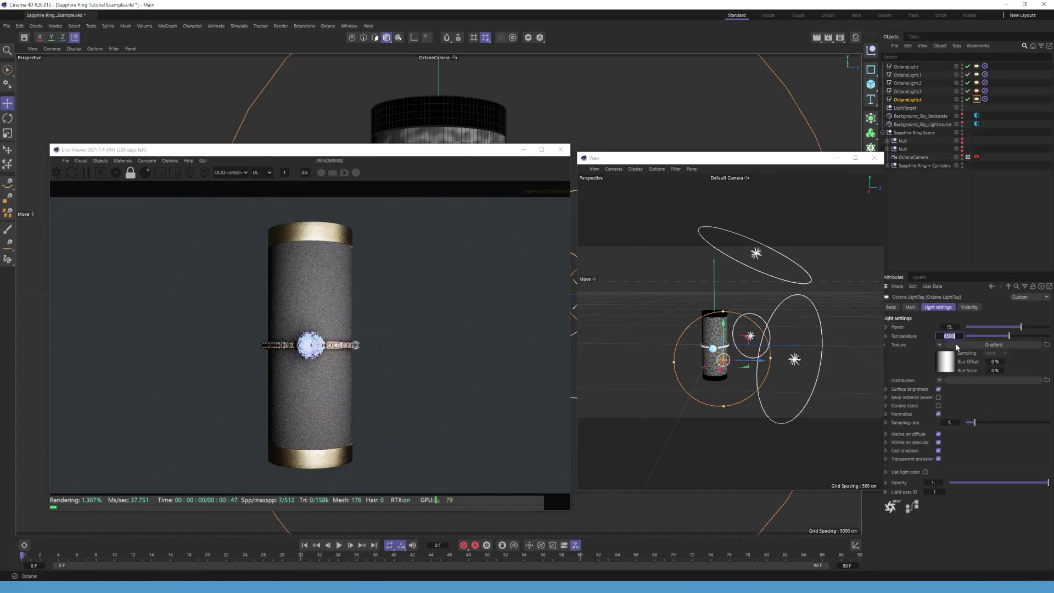
type("7500")
key("Return")
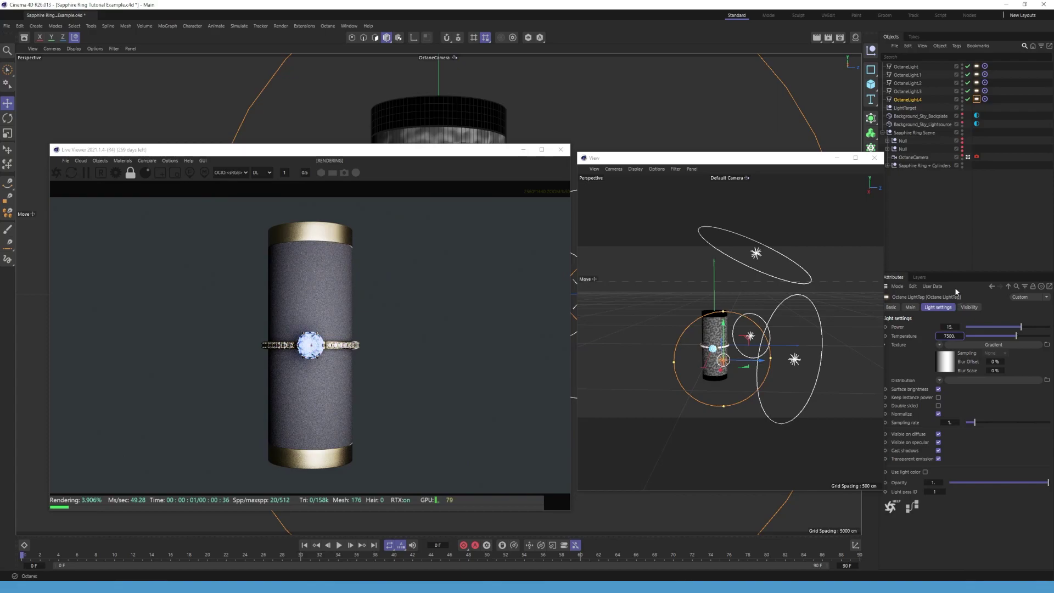
- Position OctaneLight.4 at X 10 cm, Y 0 cm, Z -200 cm
left_click(911, 100)
left_click(945, 307)
left_click(924, 308)
double_click(919, 357)
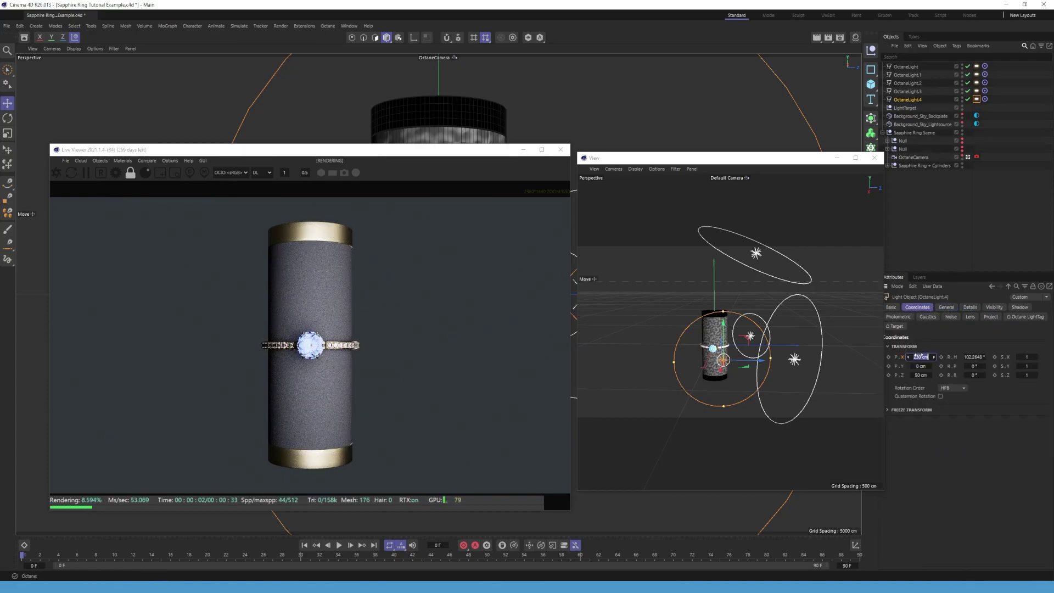
type("10")
key("Tab")
key("Tab")
type("-200")
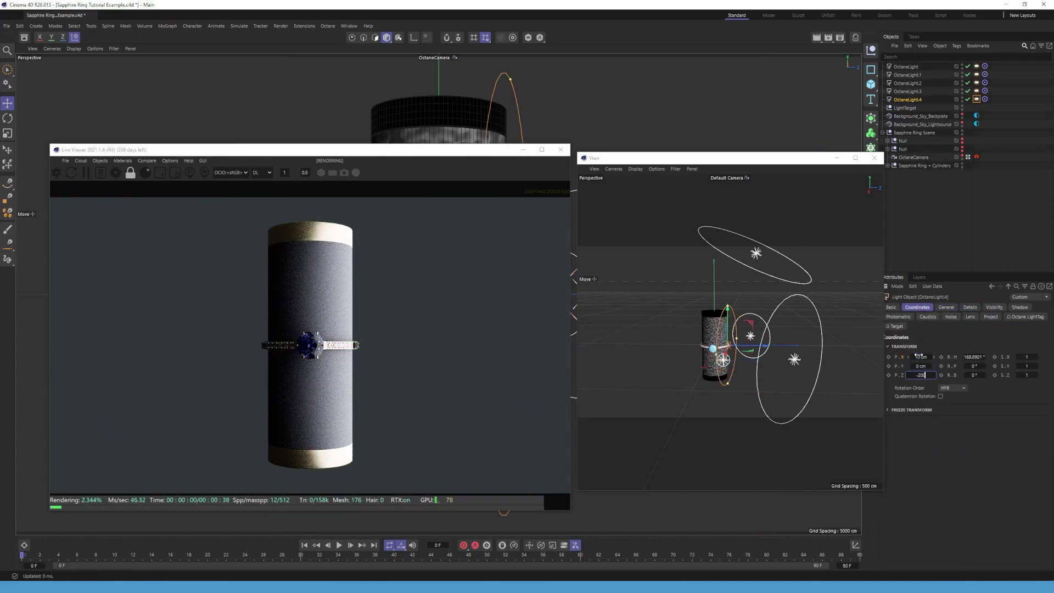
key("Return")
- Duplicate OctaneLight.4 and set the copy's X and Y size to 600 cm each
key("ctrl+c")
key("ctrl+v")
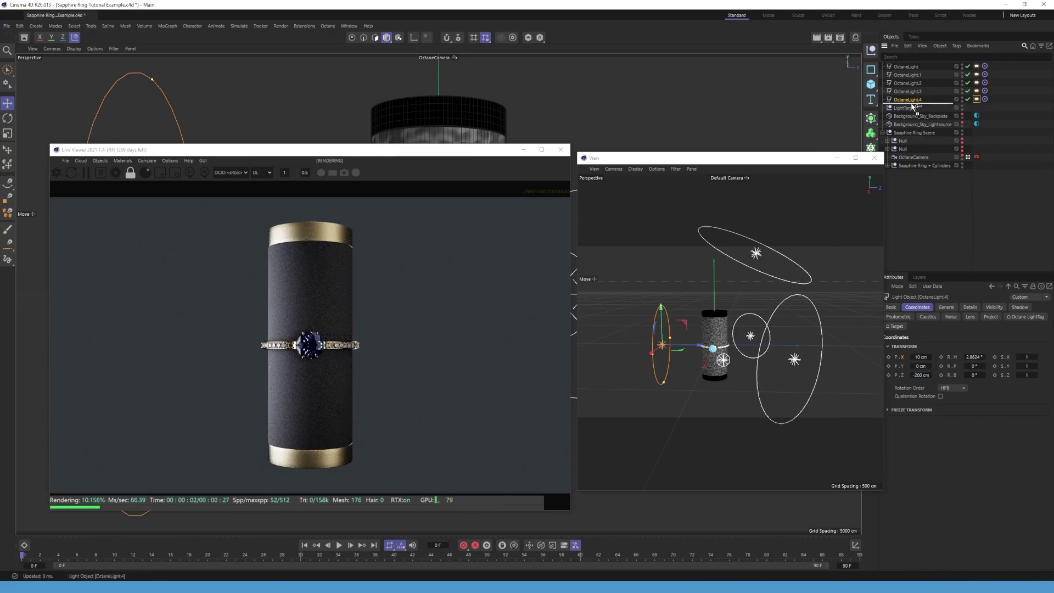
left_click(970, 307)
type("600")
key("Tab")
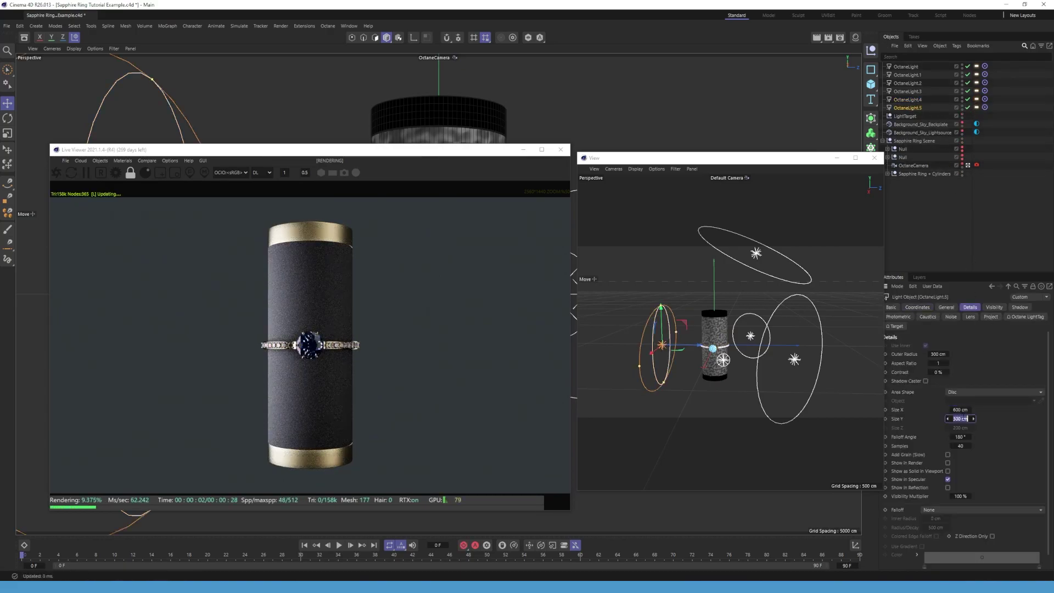
type("600")
key("Return")
- Position the 600 cm disc light at X -355 cm, Y -250 cm, Z 0 cm
left_click(925, 307)
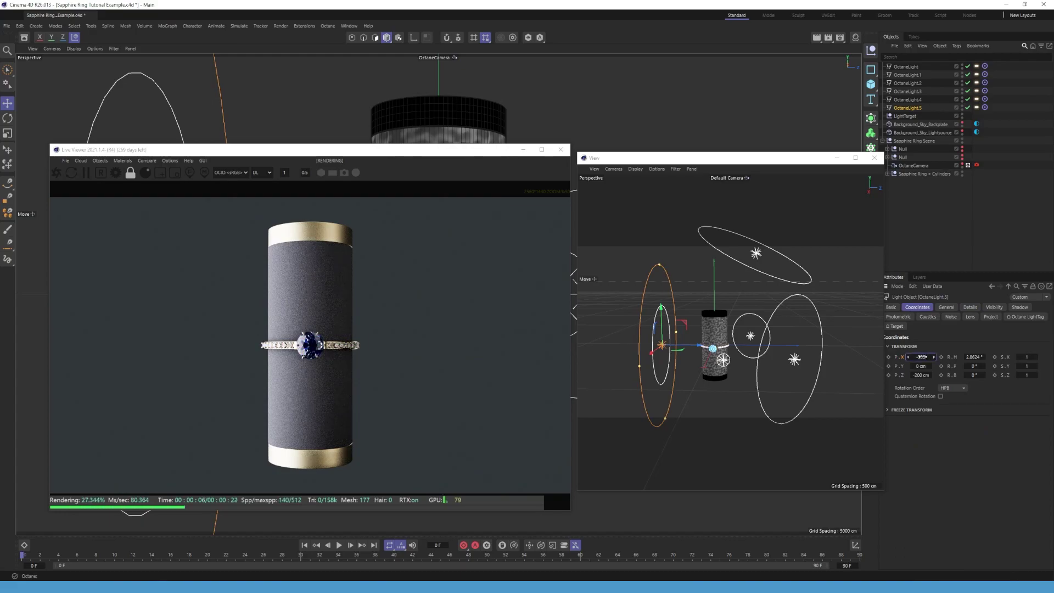
key("Tab")
type("250")
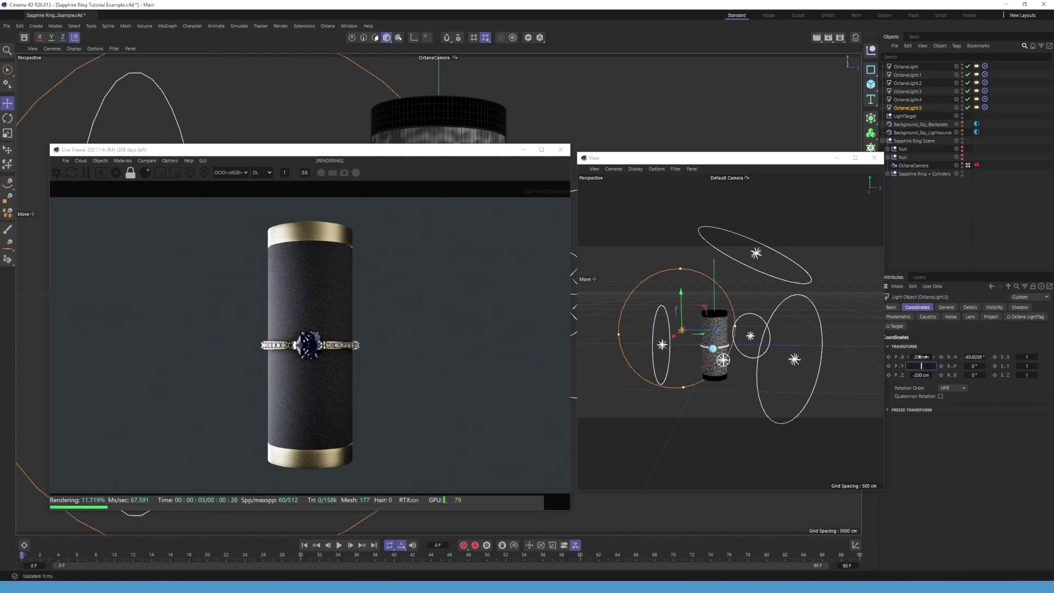
key("Return")
- Set OctaneLight.5's power to 2 and its temperature to 3500
left_click(976, 108)
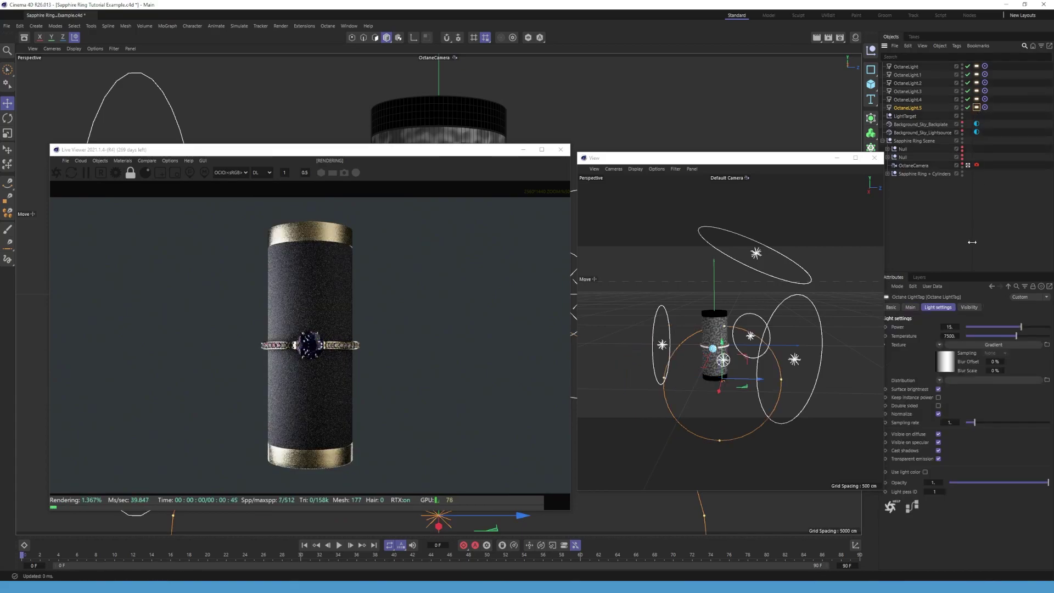
double_click(950, 327)
type("2")
key("Tab")
type("350")
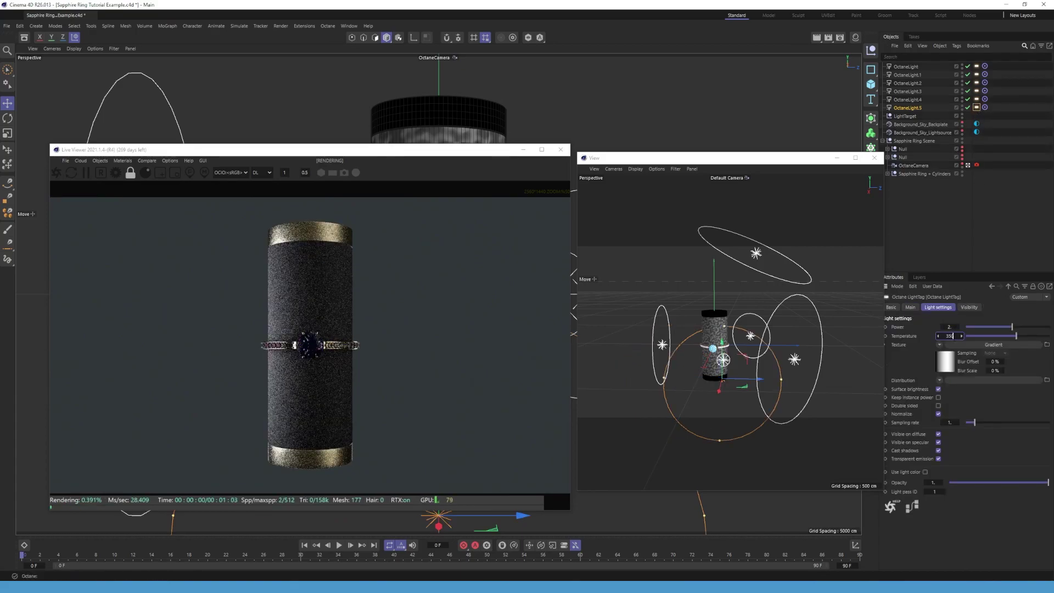
type("0")
key("Return")
- Duplicate OctaneLight.5 and raise the copy to Y 250 cm, above the ring stand
left_click_drag(908, 108, 912, 112, "ctrl")
left_click(915, 367)
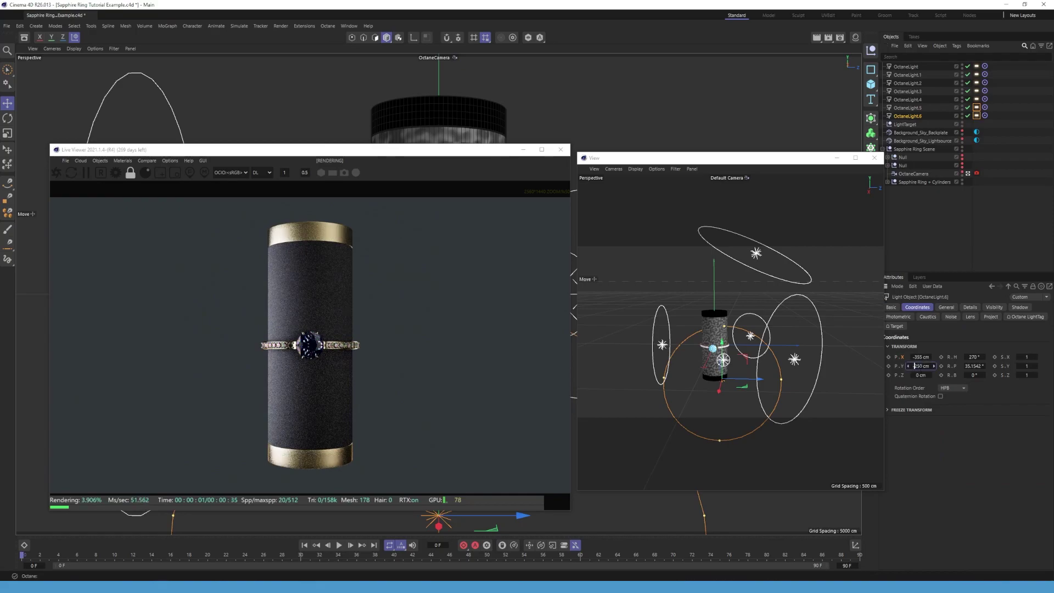
key("Return")
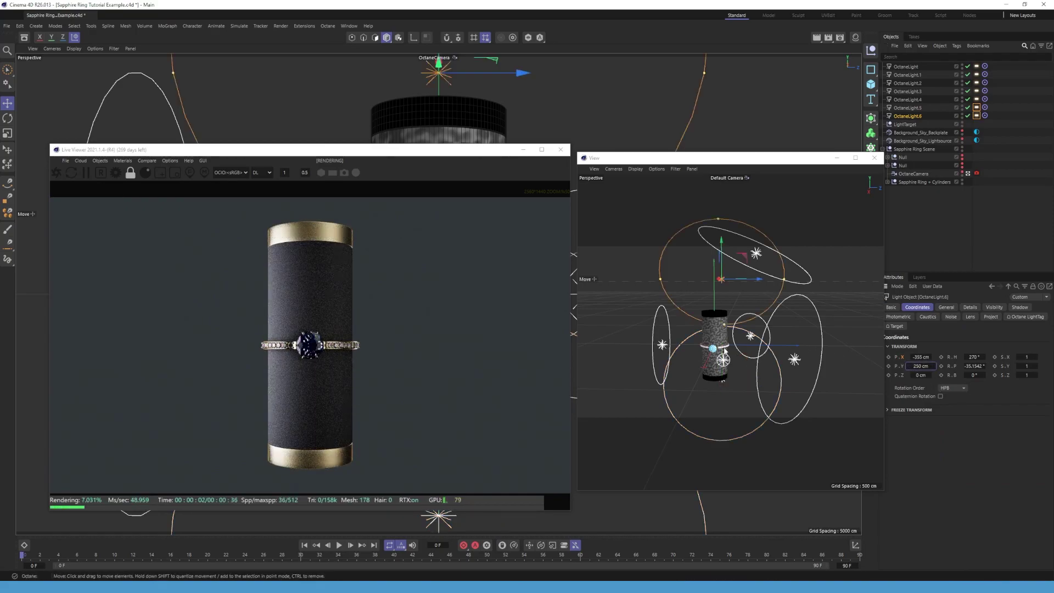
left_click_drag(725, 350, 769, 284, "alt")
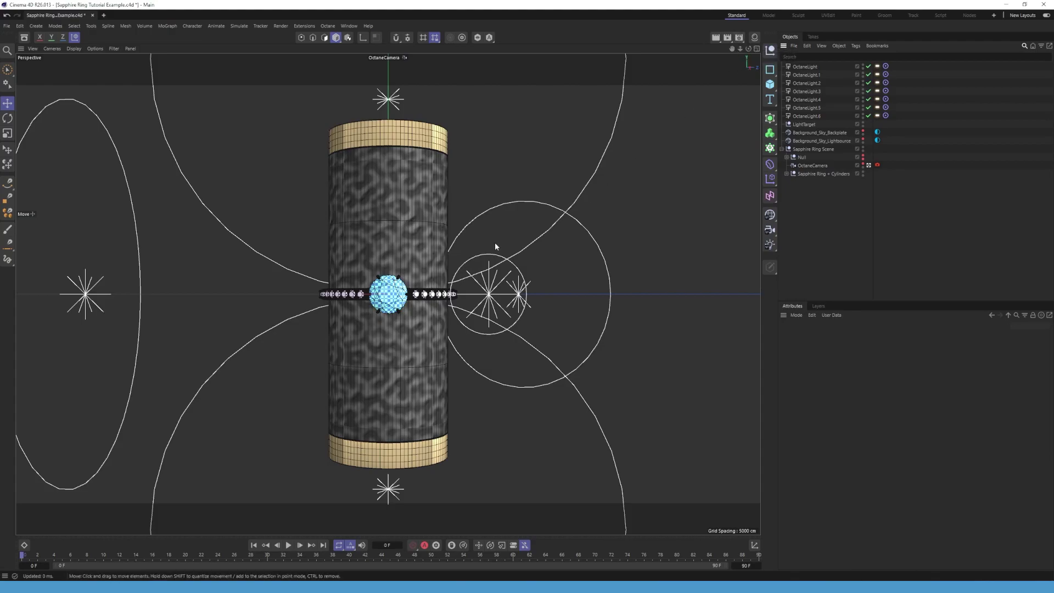
- In the render settings, set the Octane Renderer's buffer type to HDR (float 32-bit) and its color space to ACEScg
left_click(739, 38)
left_click_drag(713, 34, 487, 133)
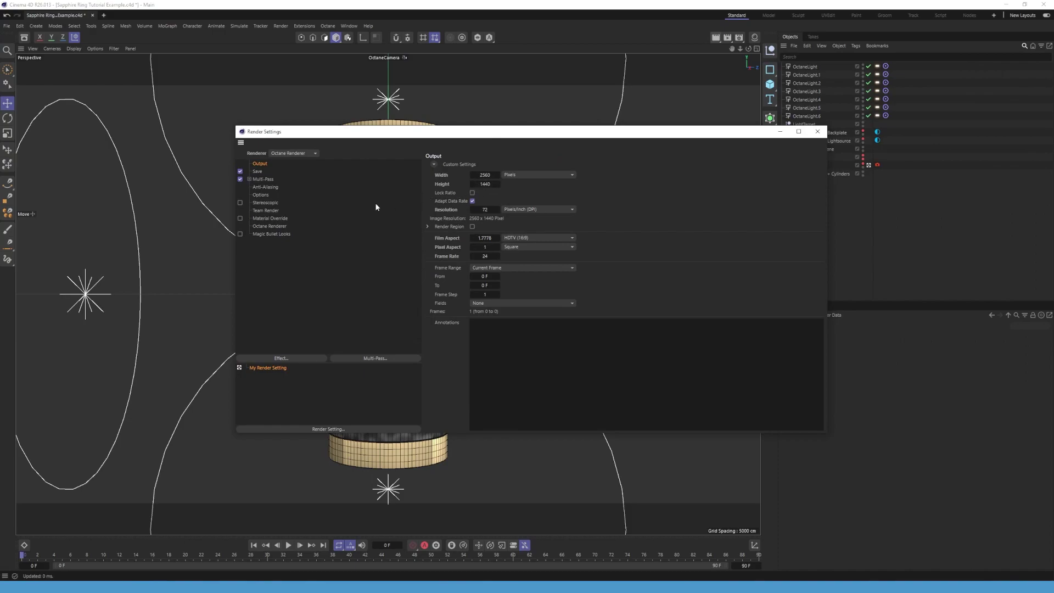
left_click(279, 226)
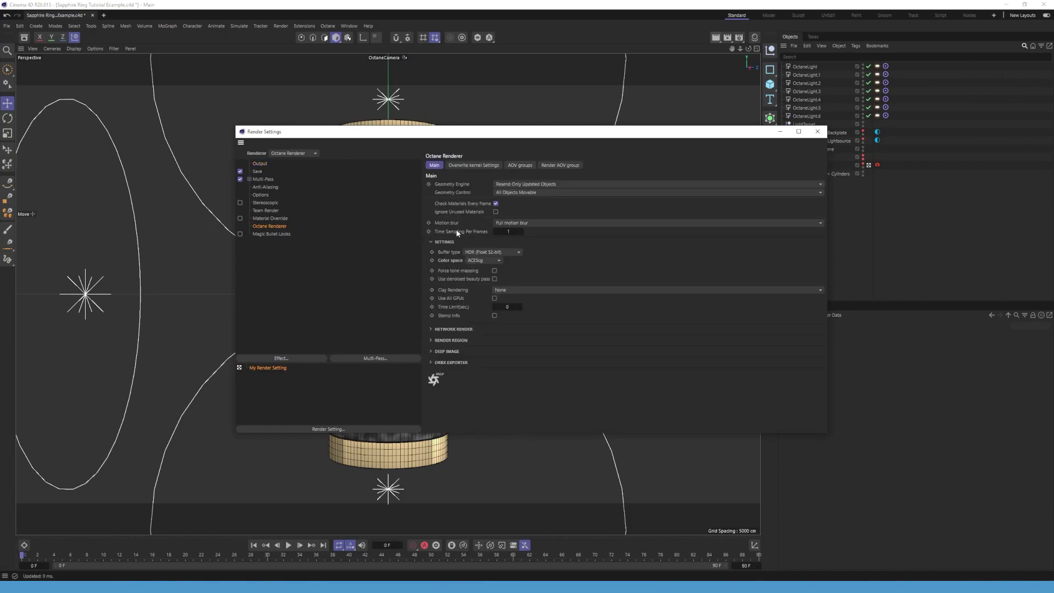
left_click(483, 252)
left_click(476, 253)
left_click(479, 260)
- Configure the Render AOV group to save Sapphire Ring 1.exr as EXR(Octane) with 32 Bit/Channel depth and DWAB compression
left_click(557, 168)
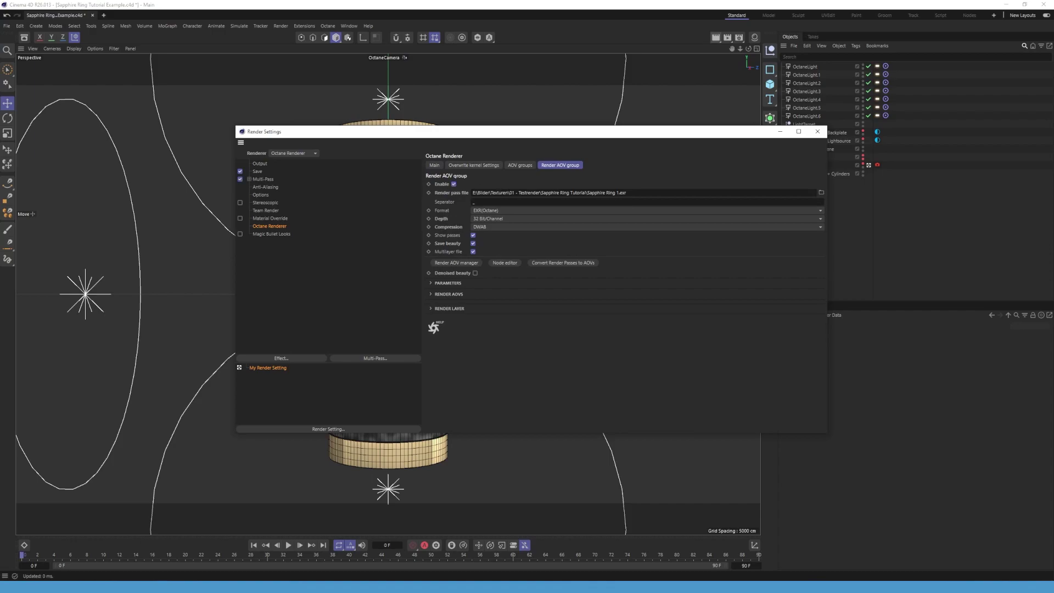
left_click(821, 194)
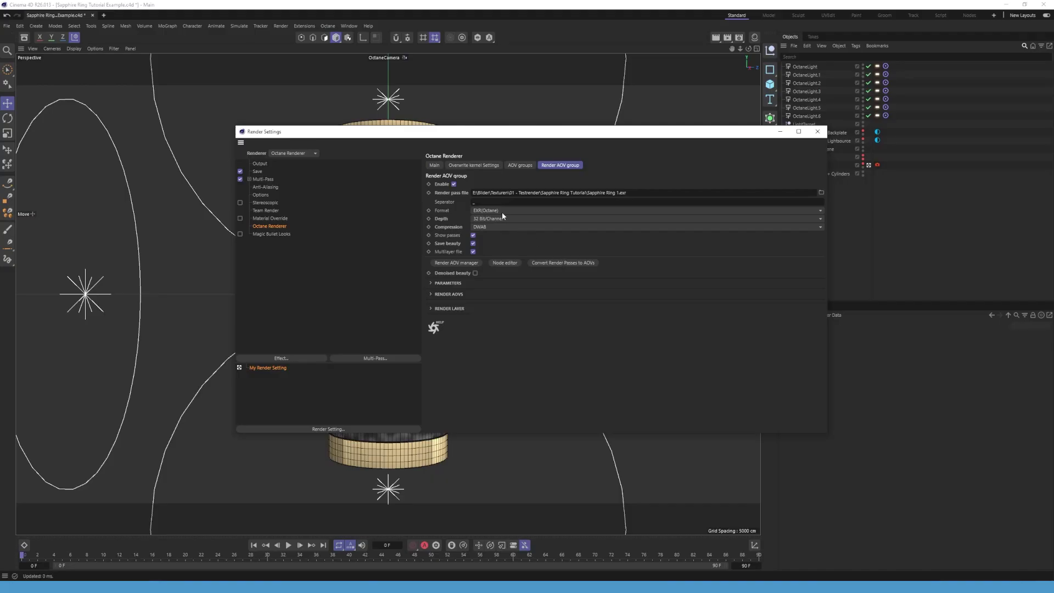
left_click(500, 211)
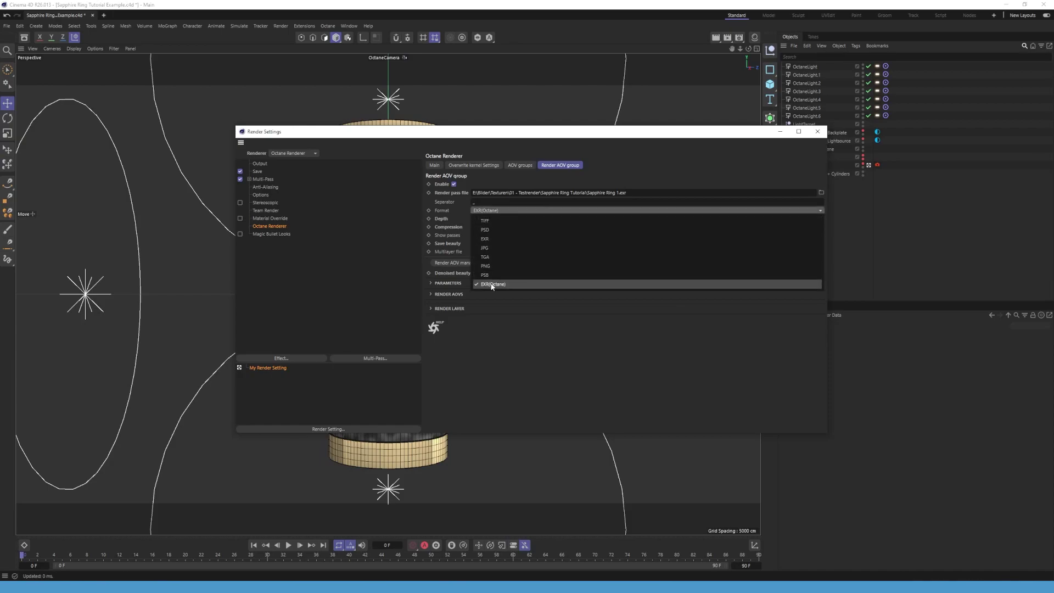
left_click(492, 284)
left_click(487, 218)
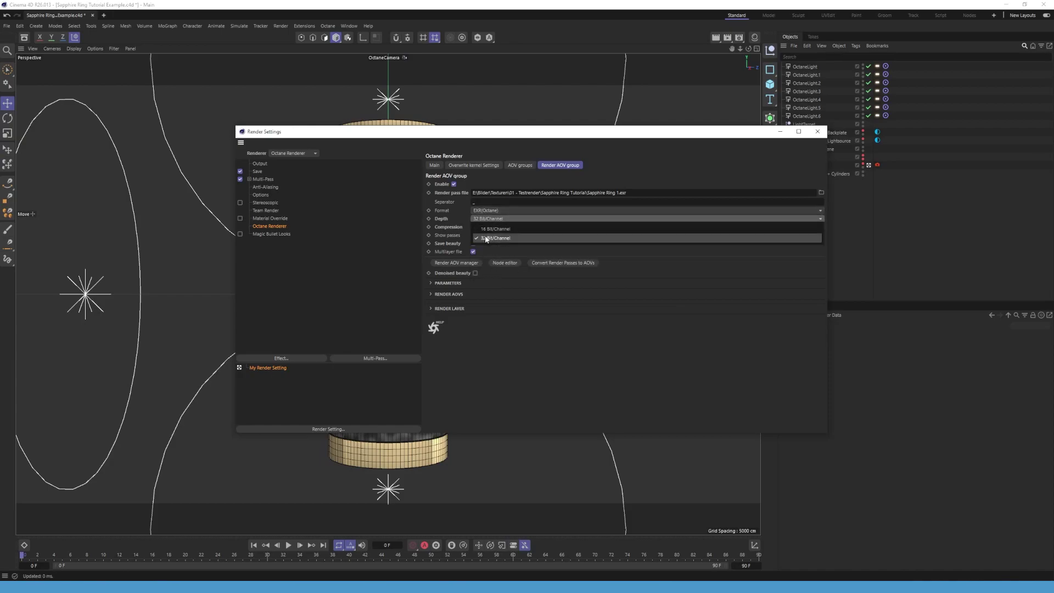
left_click(486, 237)
left_click(483, 226)
left_click(496, 318)
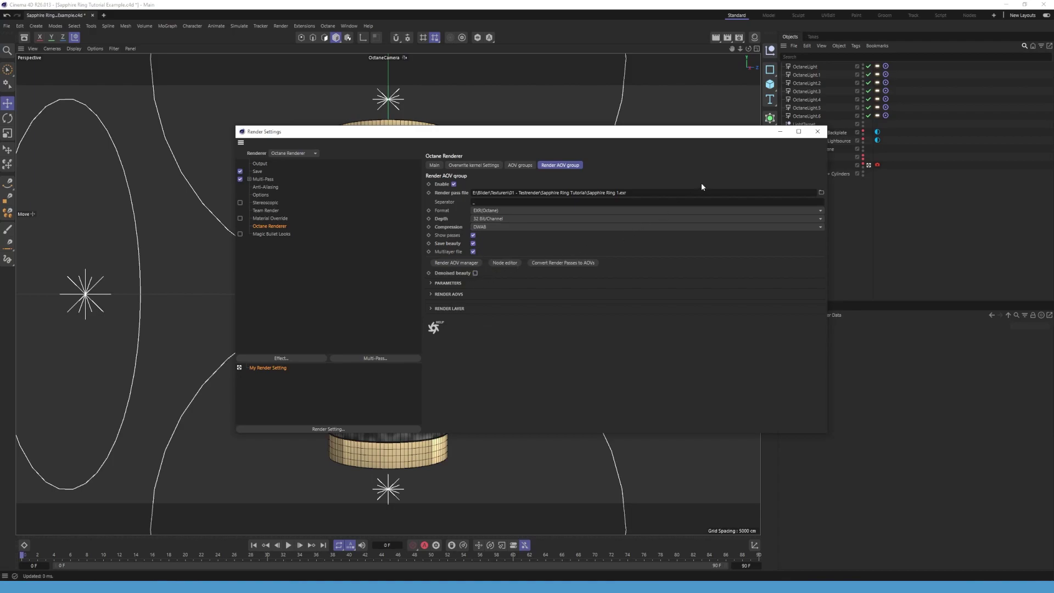
- Close the render settings and render the scene to the Picture Viewer
left_click(817, 131)
left_click(726, 38)
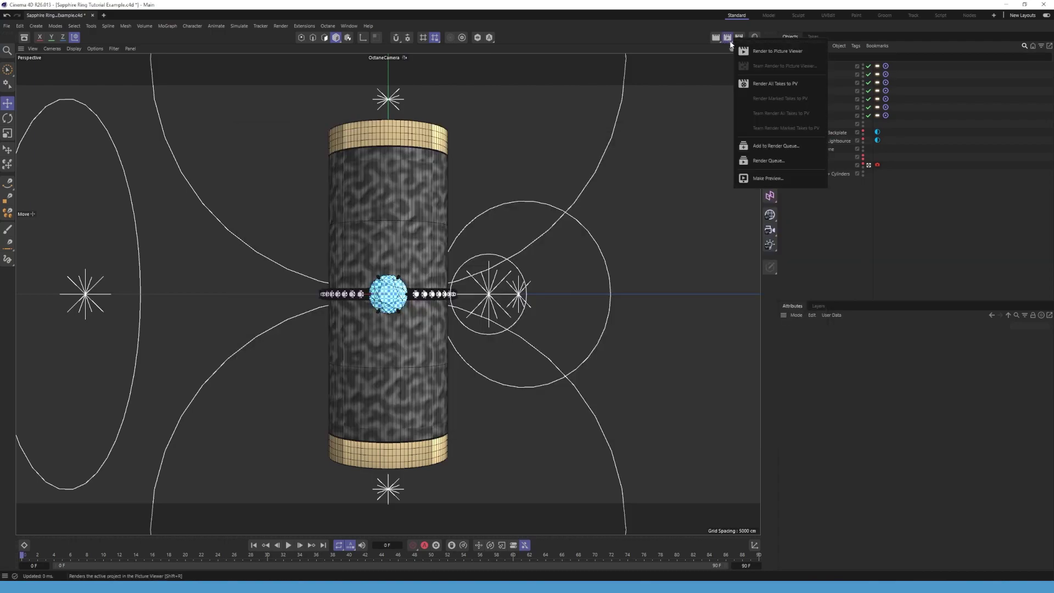
left_click(772, 54)
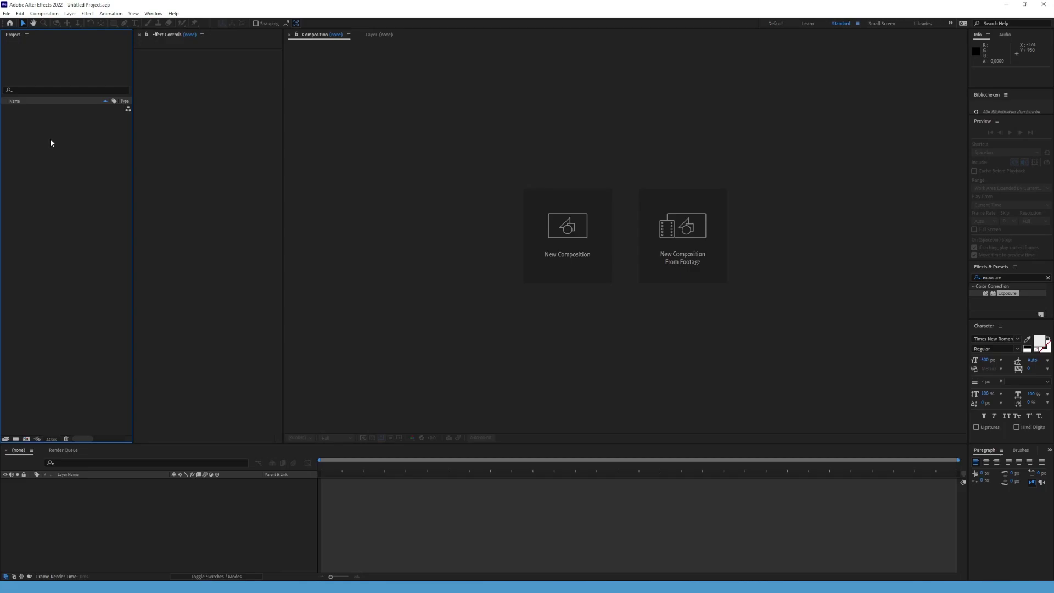
- Switch to After Effects and import Sapphire Ring 10000.exr as footage
double_click(50, 141)
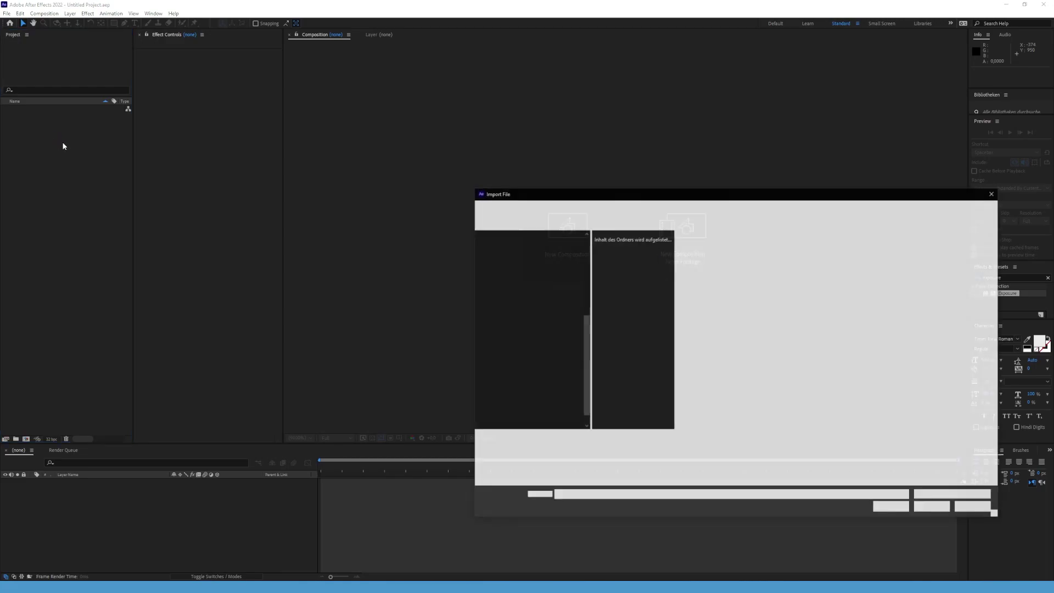
left_click(629, 365)
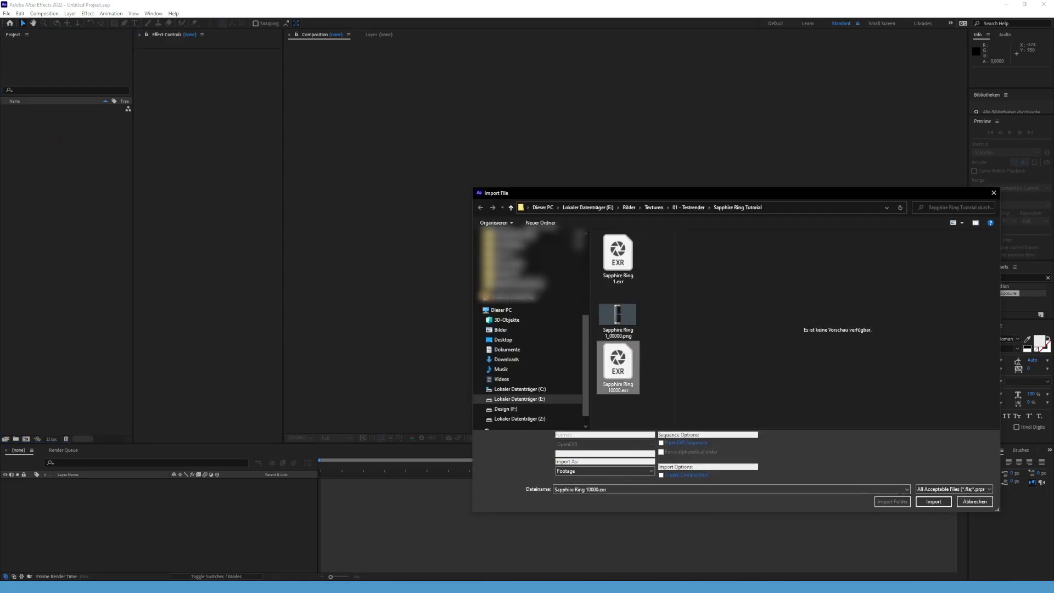
left_click(933, 501)
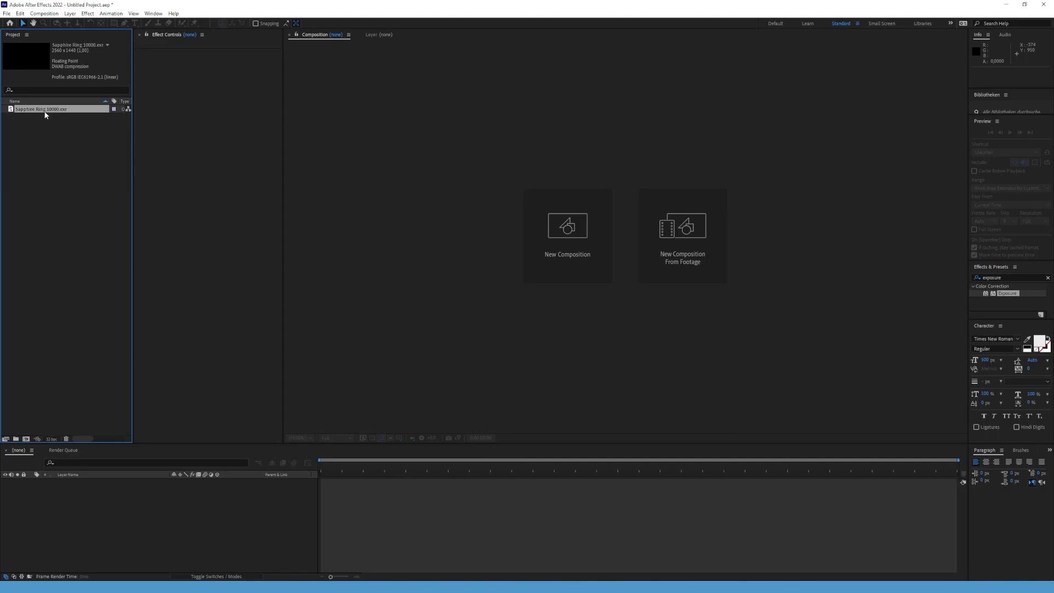
- Set the project's color depth to 32 bits per channel (float) and its working space to sRGB IEC61966-2.1, leaving Linearize Working Space off
left_click(51, 439)
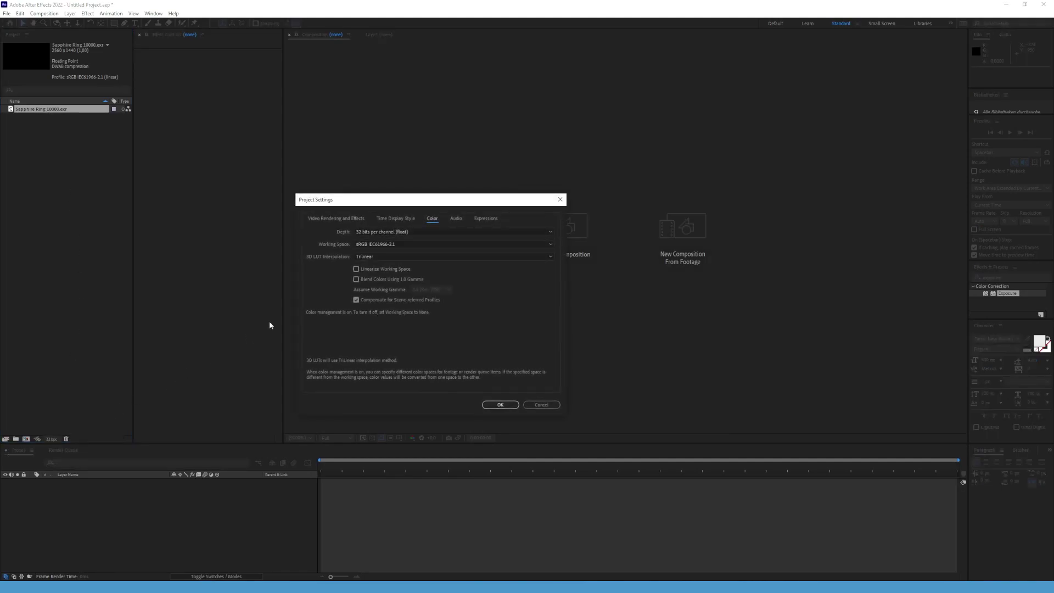
left_click(407, 231)
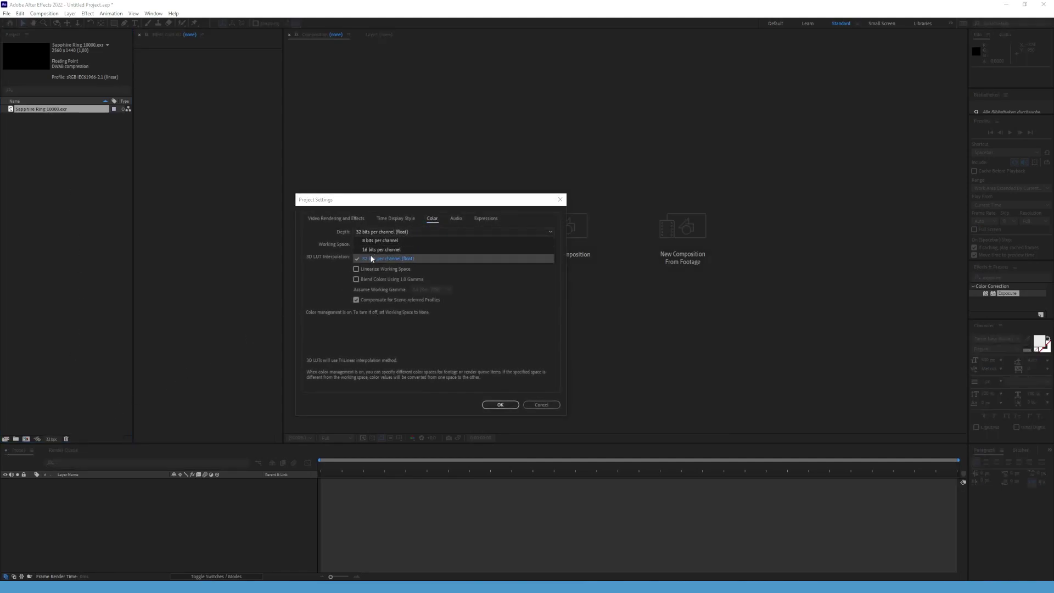
left_click(376, 257)
left_click(380, 244)
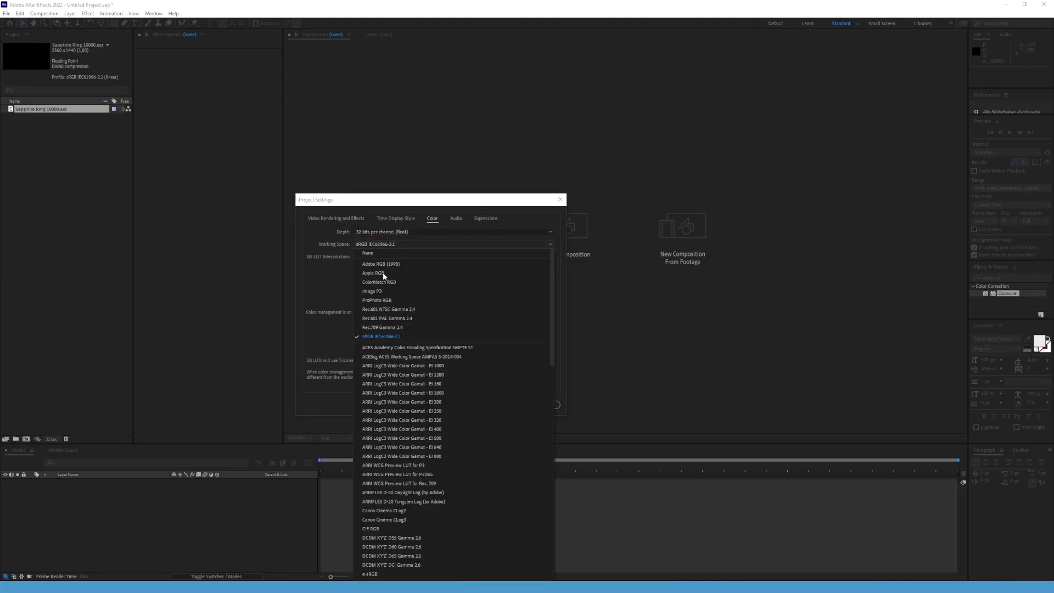
left_click(381, 336)
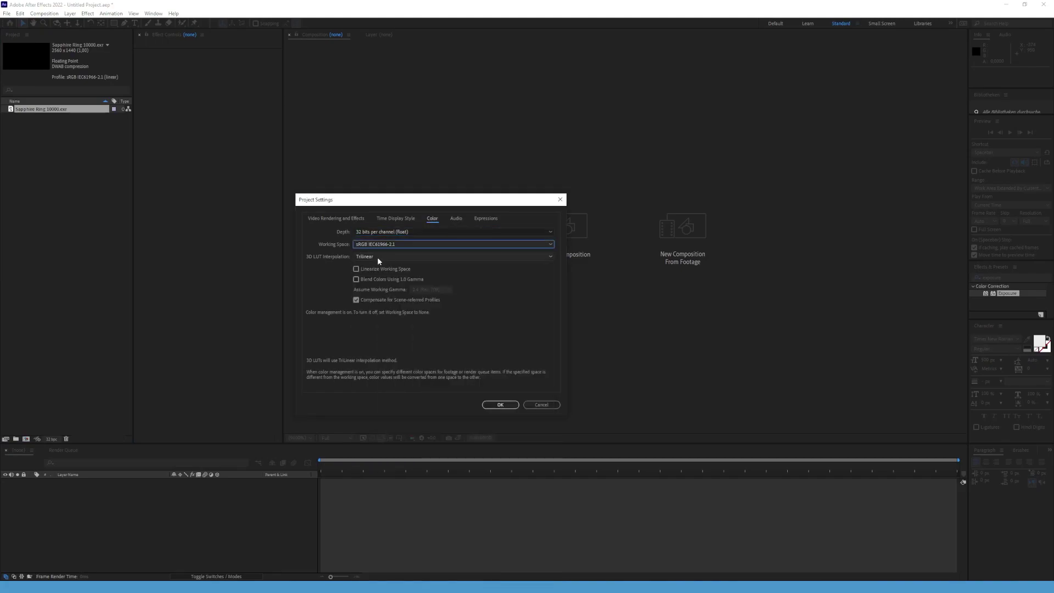
left_click(366, 268)
left_click(363, 269)
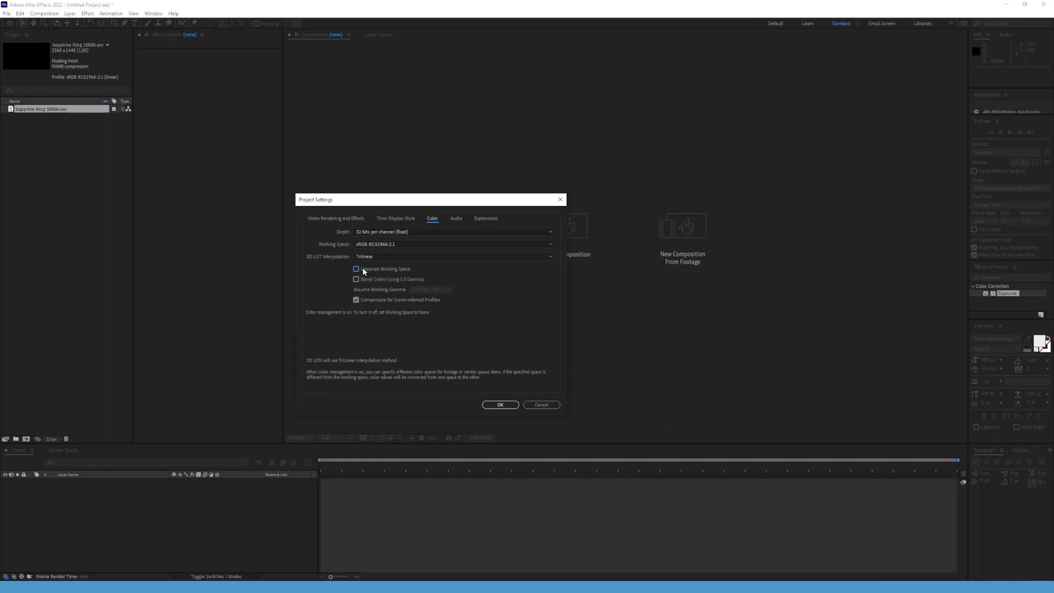
left_click(506, 404)
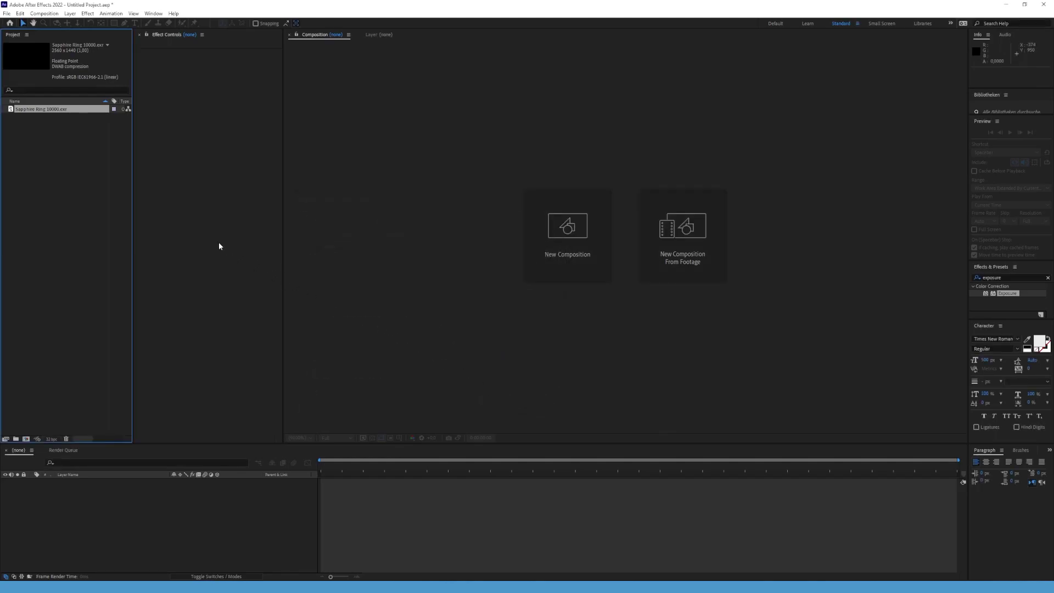
- Create a composition from Sapphire Ring 10000.exr and apply EXtractoR to its layer, extracting the Beauty pass
left_click_drag(40, 113, 549, 225)
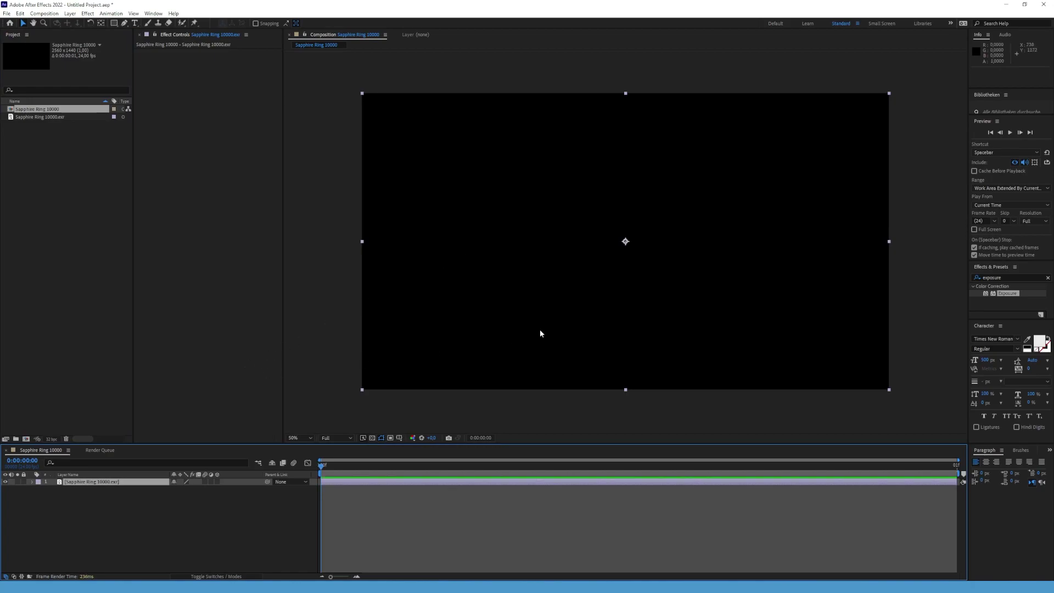
left_click(1047, 277)
type("extrac")
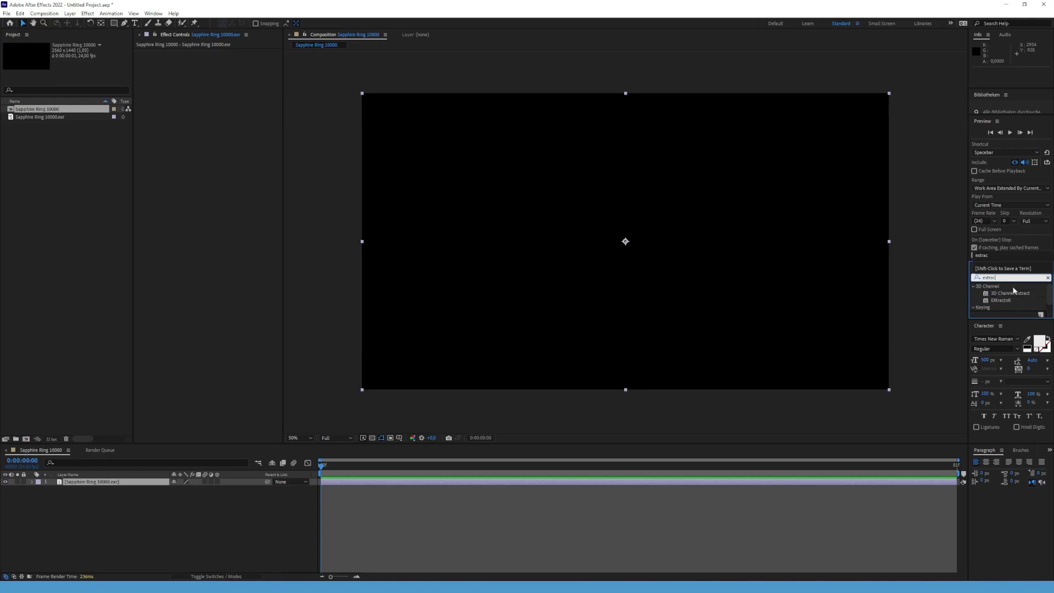
left_click_drag(1001, 300, 226, 163)
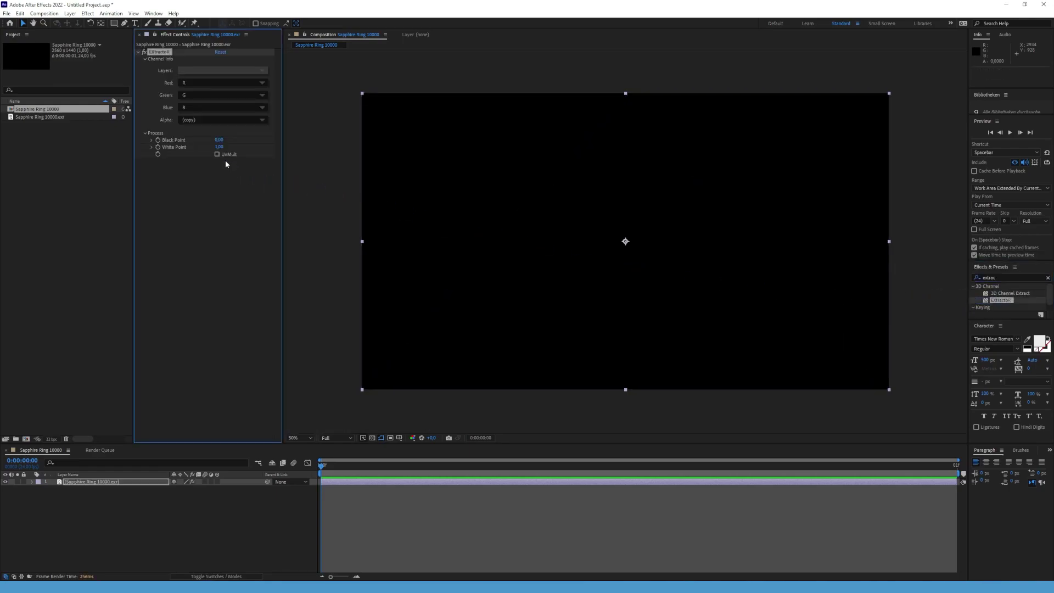
left_click(225, 70)
left_click(228, 79)
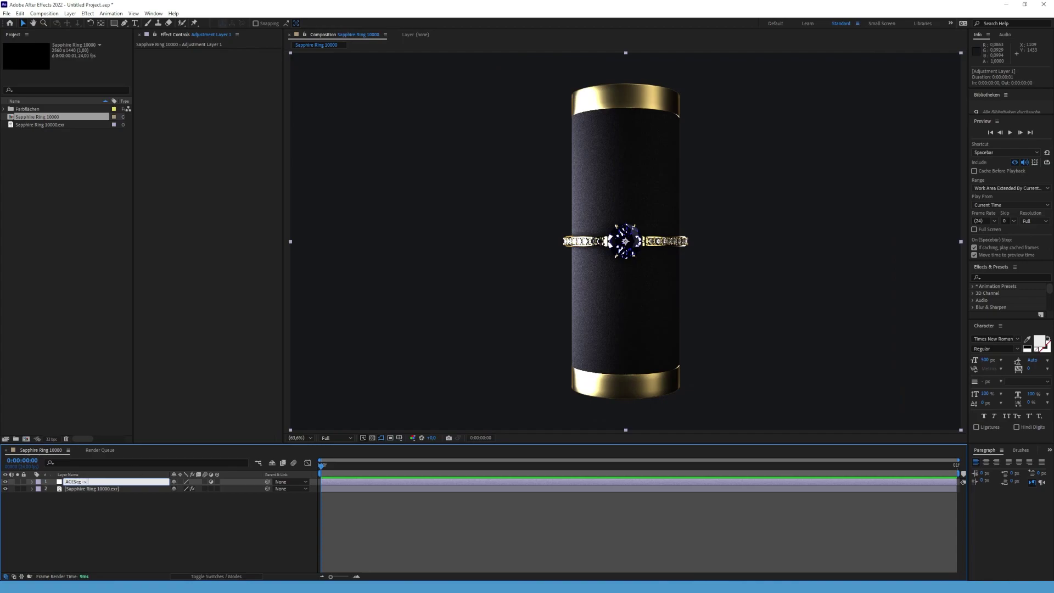
- Name the adjustment layer ACEScg -> sRGB and apply the OpenColorIO effect to it
key("Return")
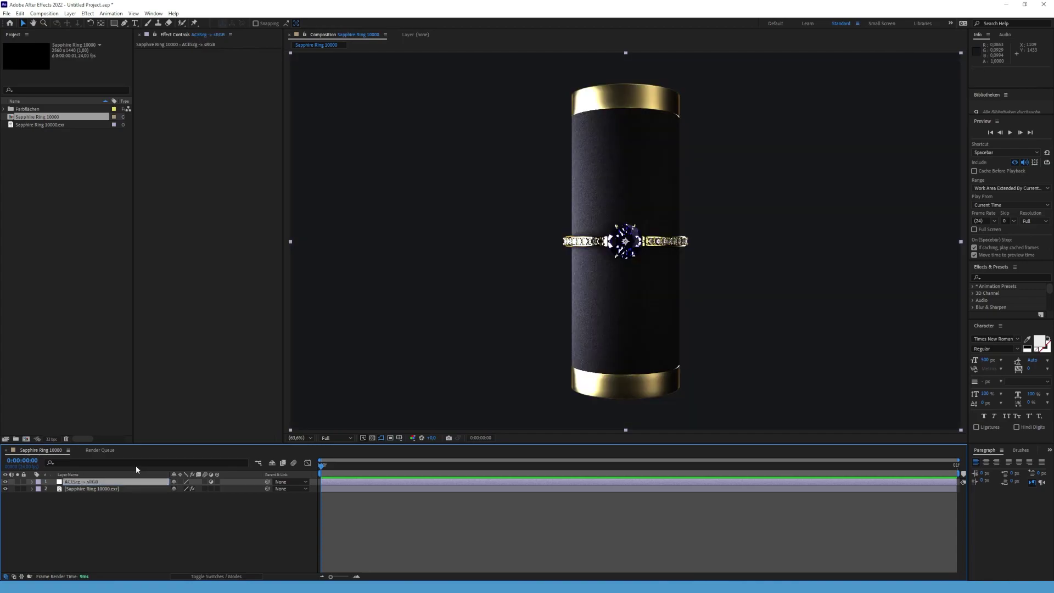
left_click(1027, 277)
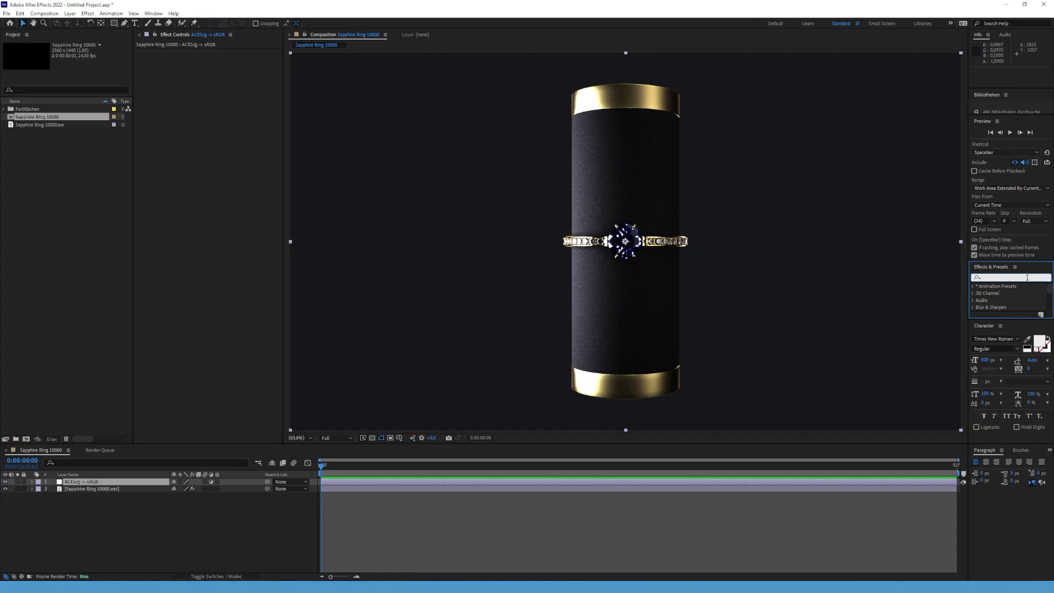
type("opencolo")
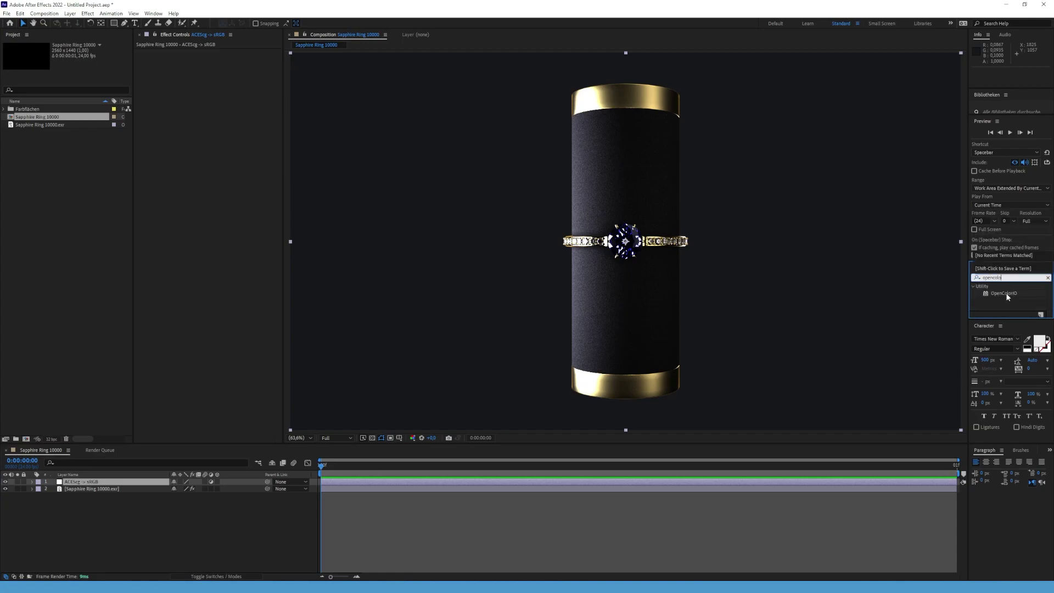
left_click_drag(1007, 297, 497, 253)
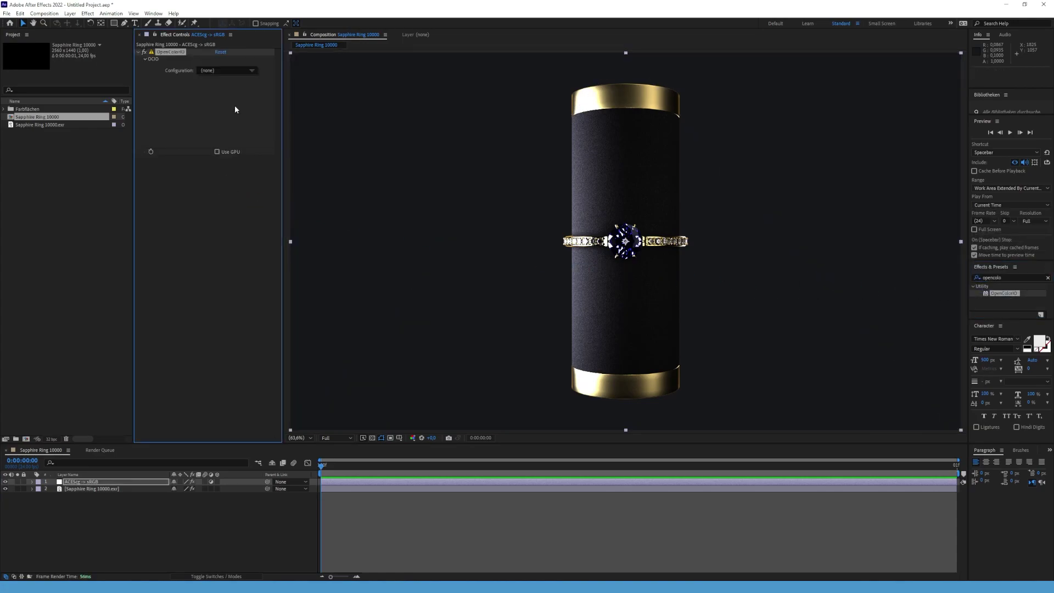
- Load config.ocio from the aces_1.2 folder as the OpenColorIO effect's custom configuration
left_click(235, 71)
left_click(264, 167)
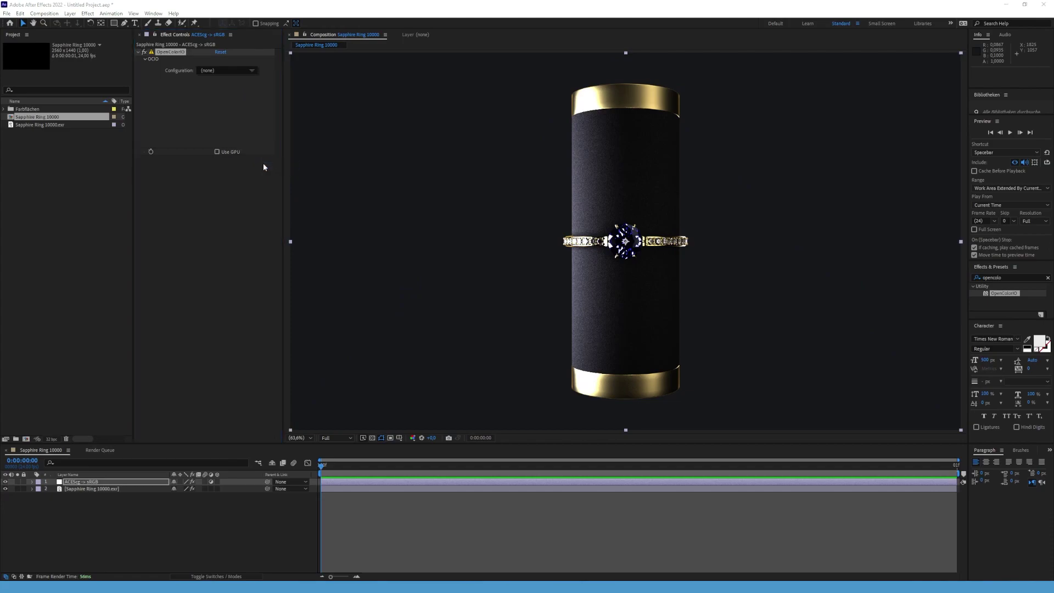
left_click(156, 105)
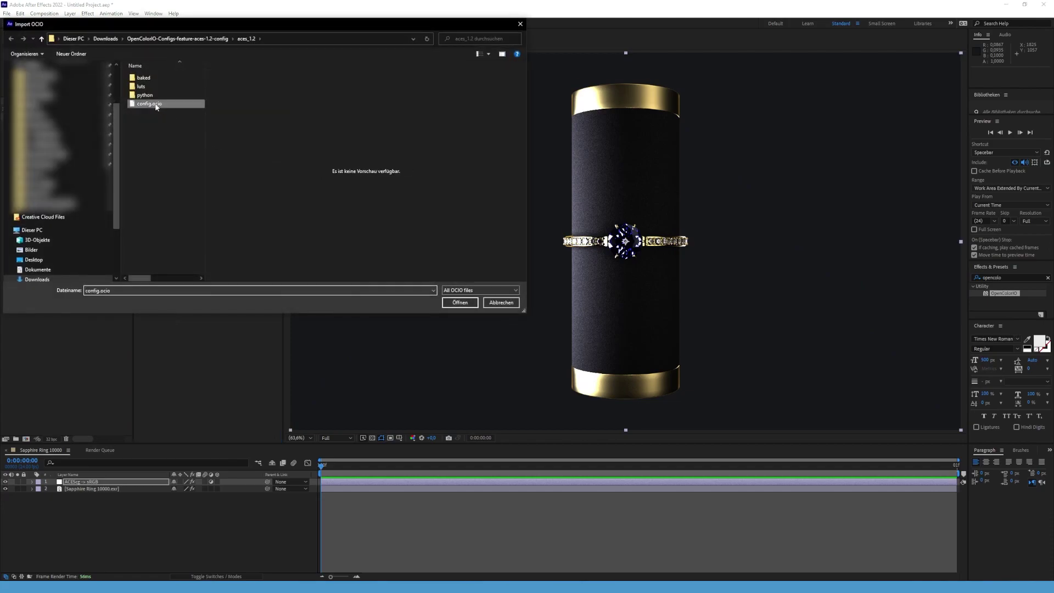
left_click(467, 305)
- Set the OpenColorIO conversion's input space to ACES - ACEScg and its output space to Output - sRGB
left_click(222, 105)
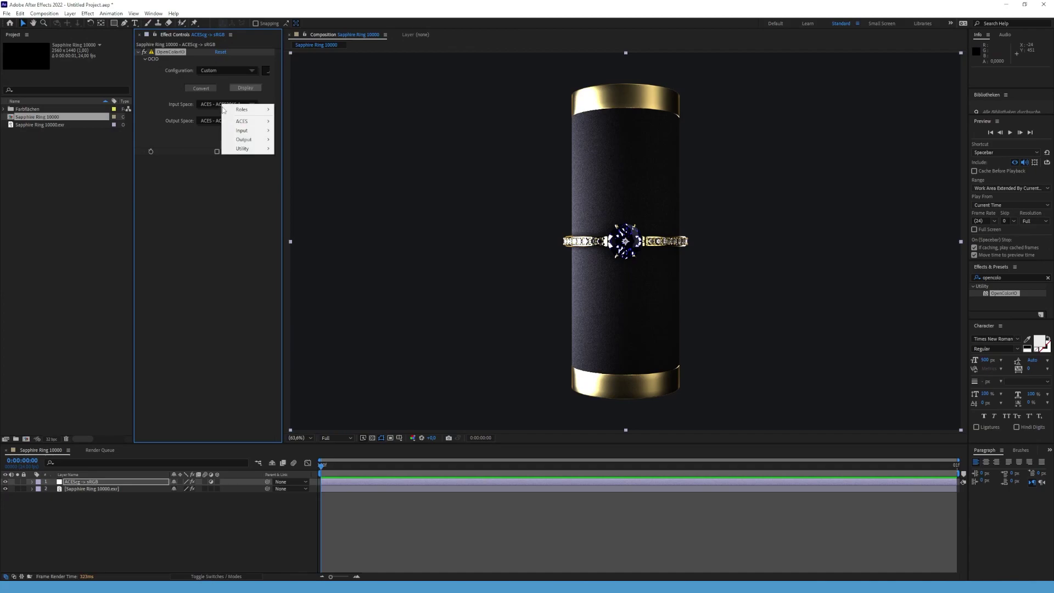
mouse_move(243, 121)
left_click(310, 157)
left_click(247, 123)
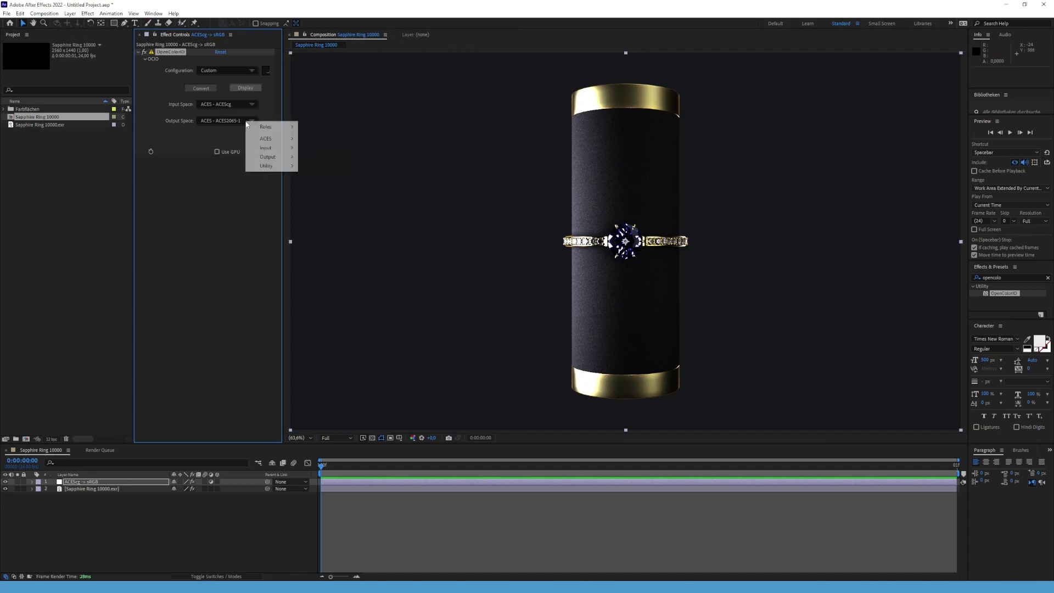
mouse_move(269, 157)
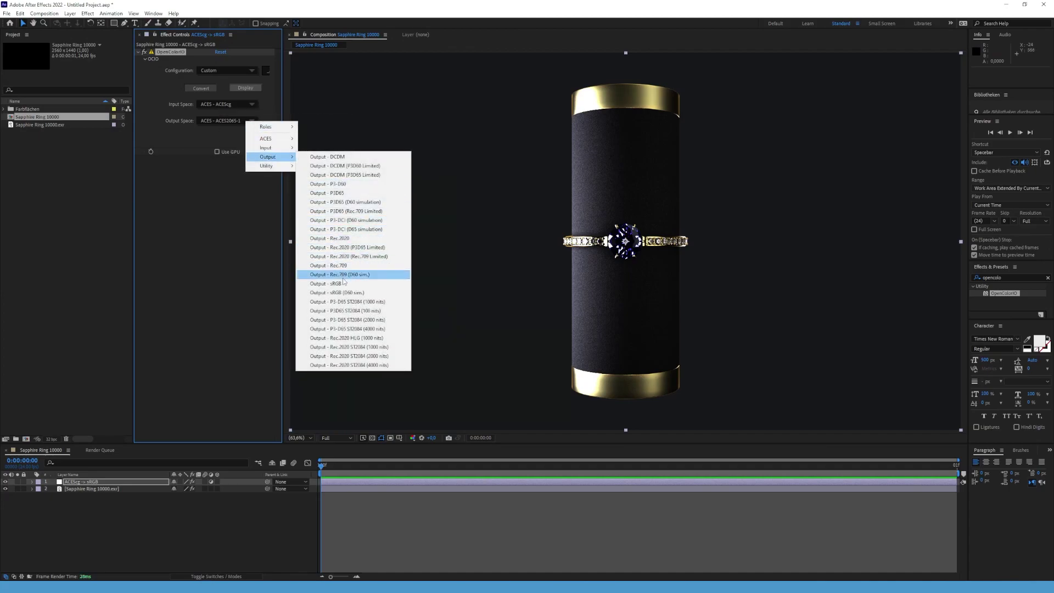
left_click(342, 282)
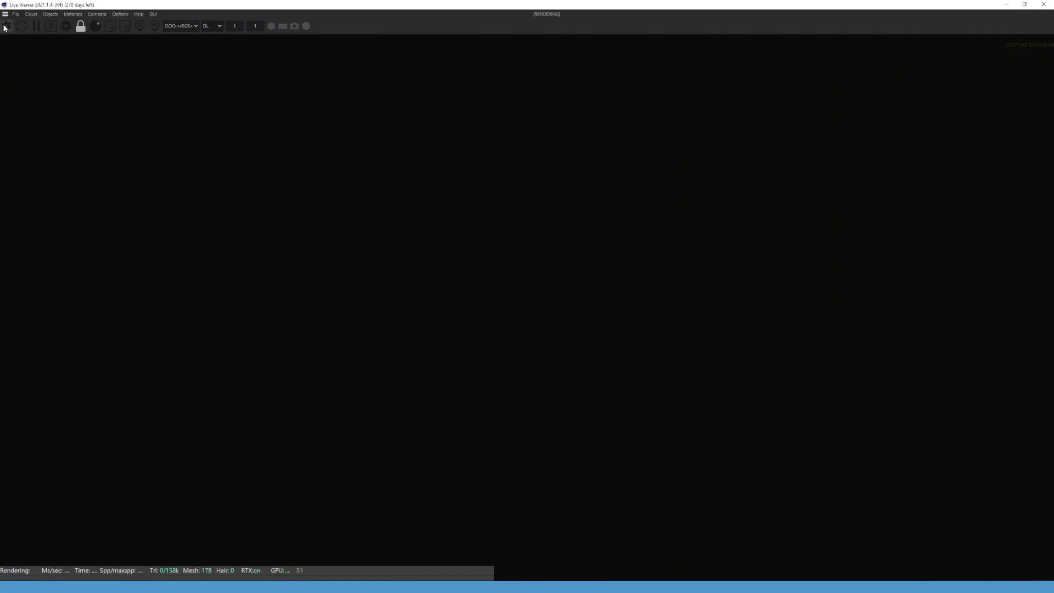
- Switch to the Octane Live Viewer and start rendering the scene
left_click(7, 26)
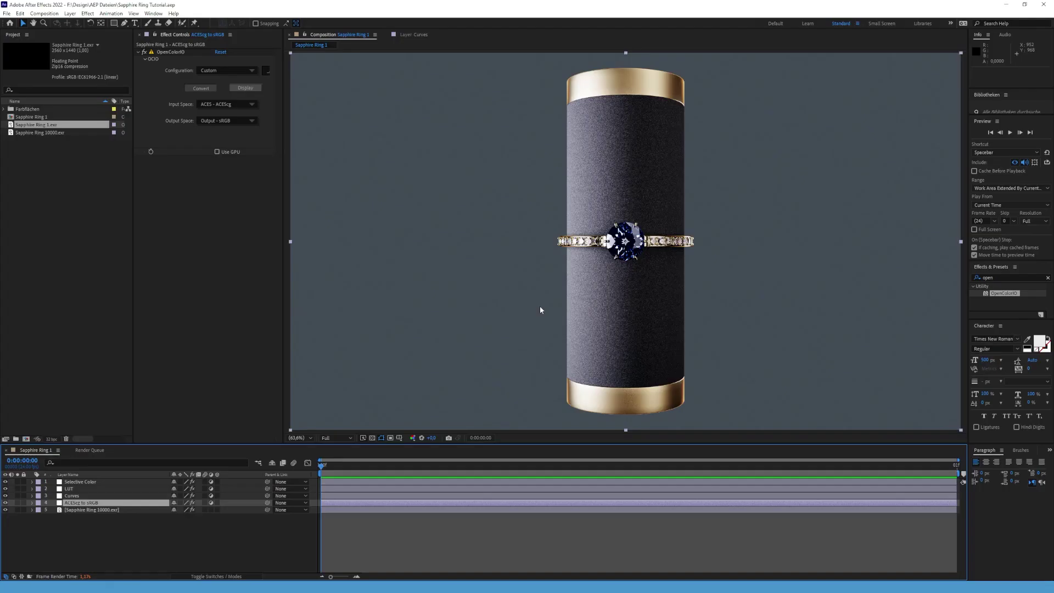
- In the Sapphire Ring Tutorial.aep project, inspect the Curves and LUT adjustment layers and raise the Exposure effect's exposure on the Sapphire Ring 10000.exr layer
left_click(146, 495)
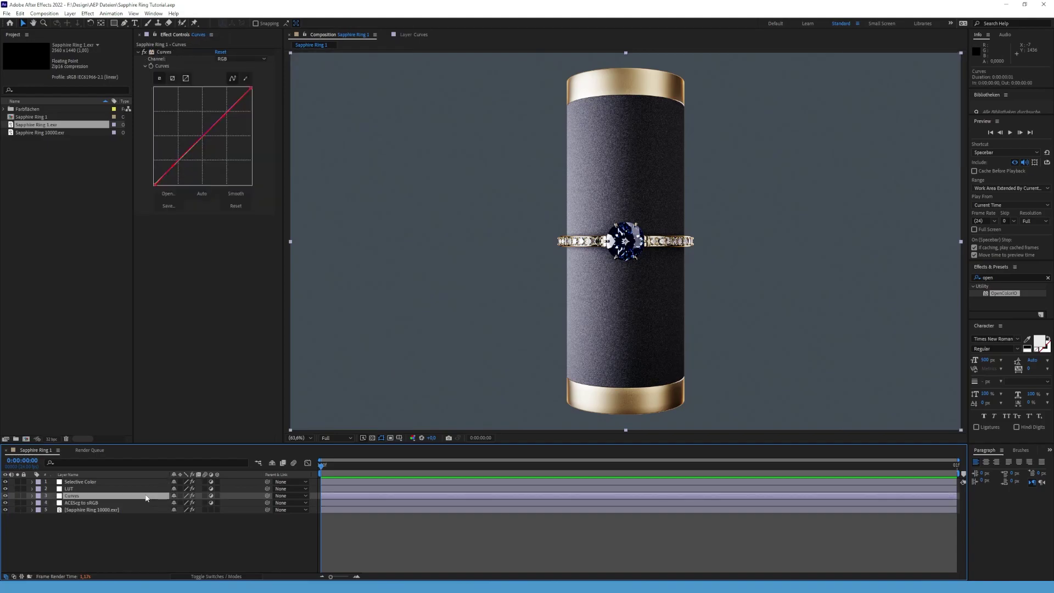
left_click(82, 490)
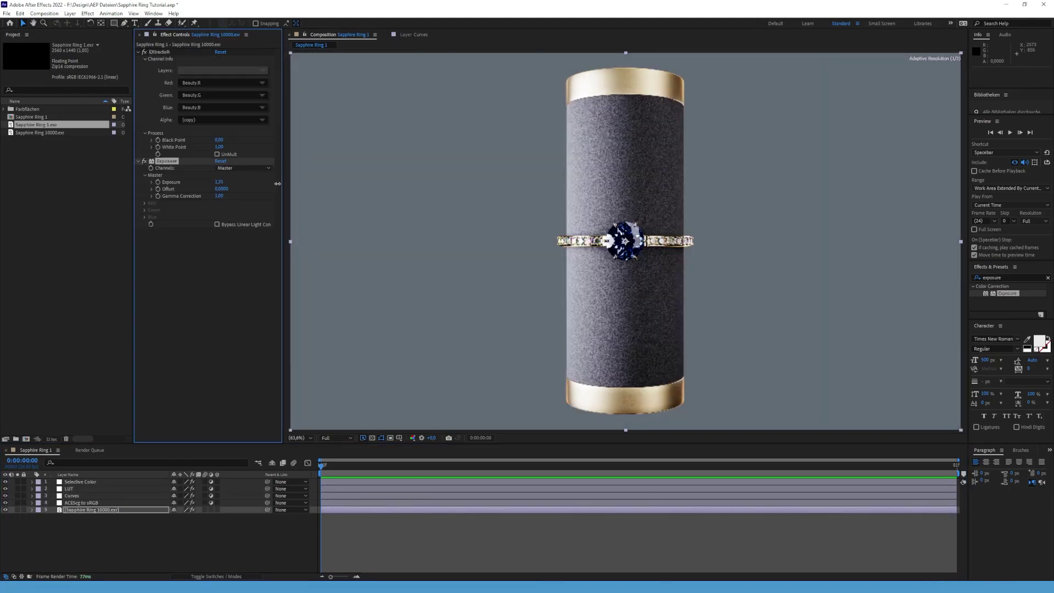
left_click_drag(219, 182, 263, 179)
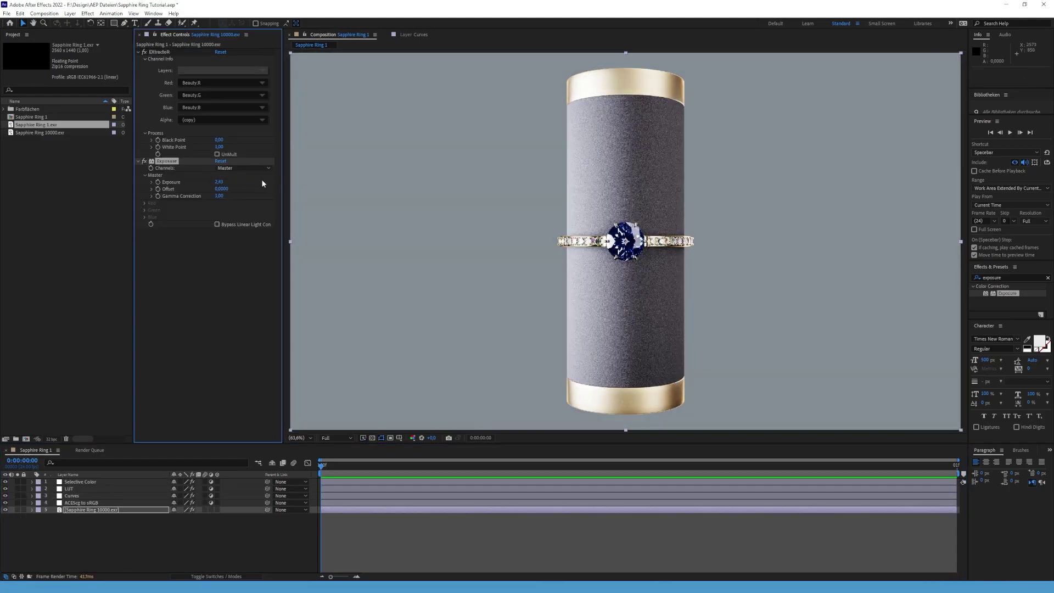